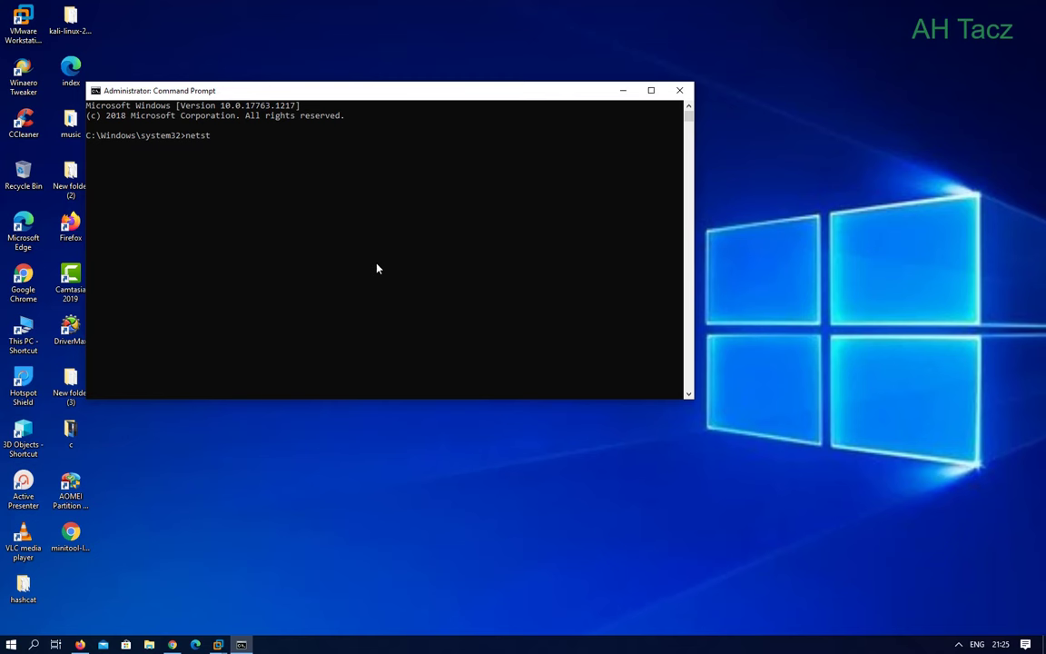
Step: List the computer's active network connections with netstat and examine the local and foreign addresses
{"action": "type", "text": "at"}
{"action": "key", "text": "Return"}
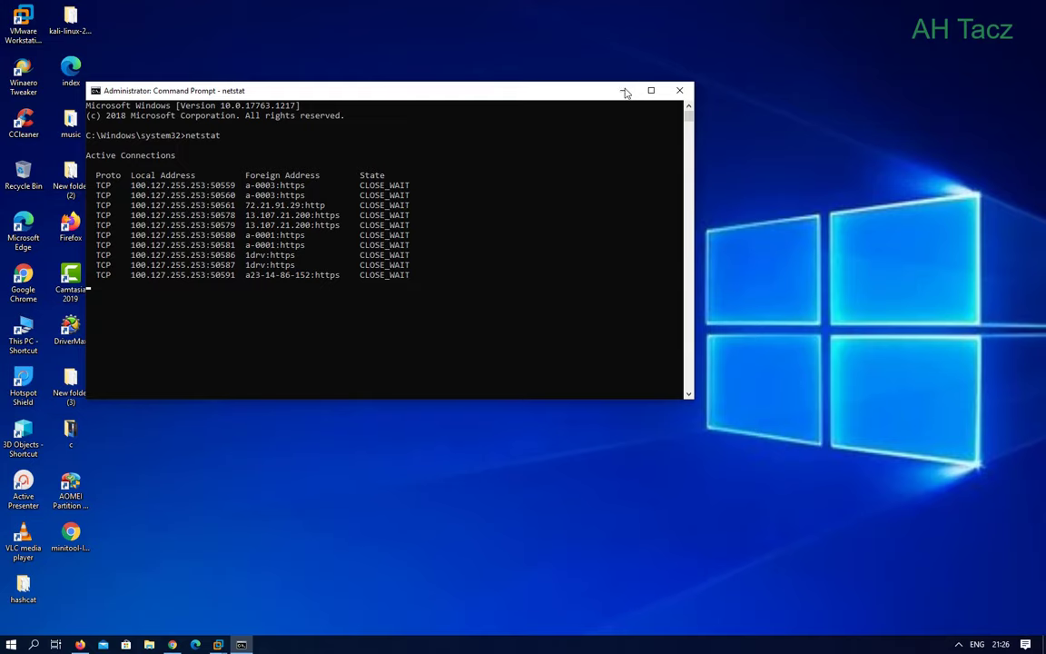
{"action": "double_click", "coordinate": [577, 87]}
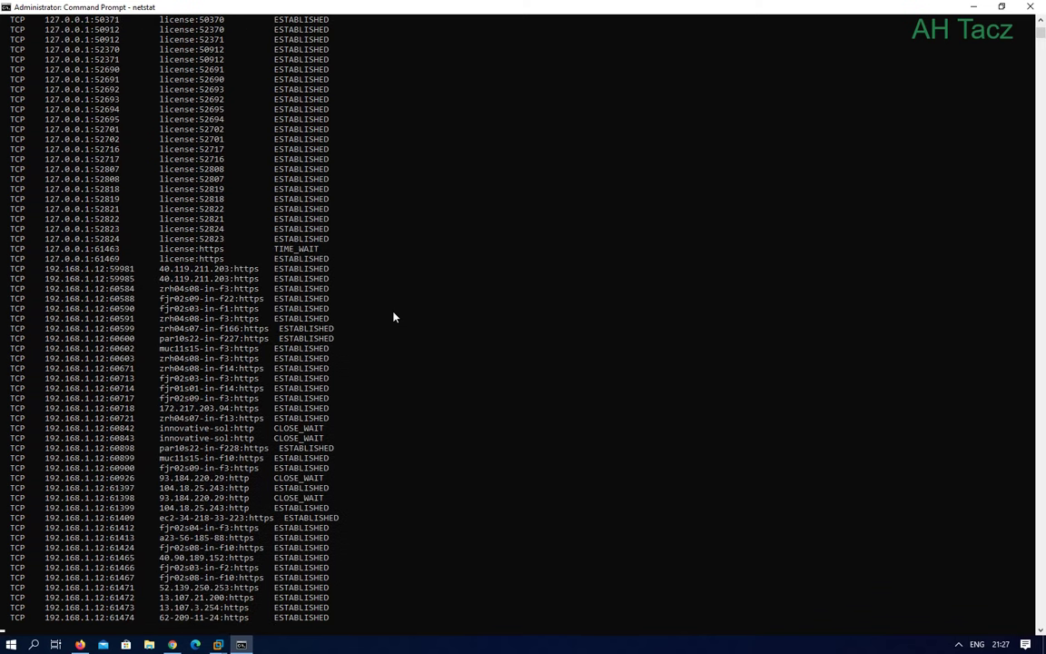
{"action": "key", "text": "super+Down"}
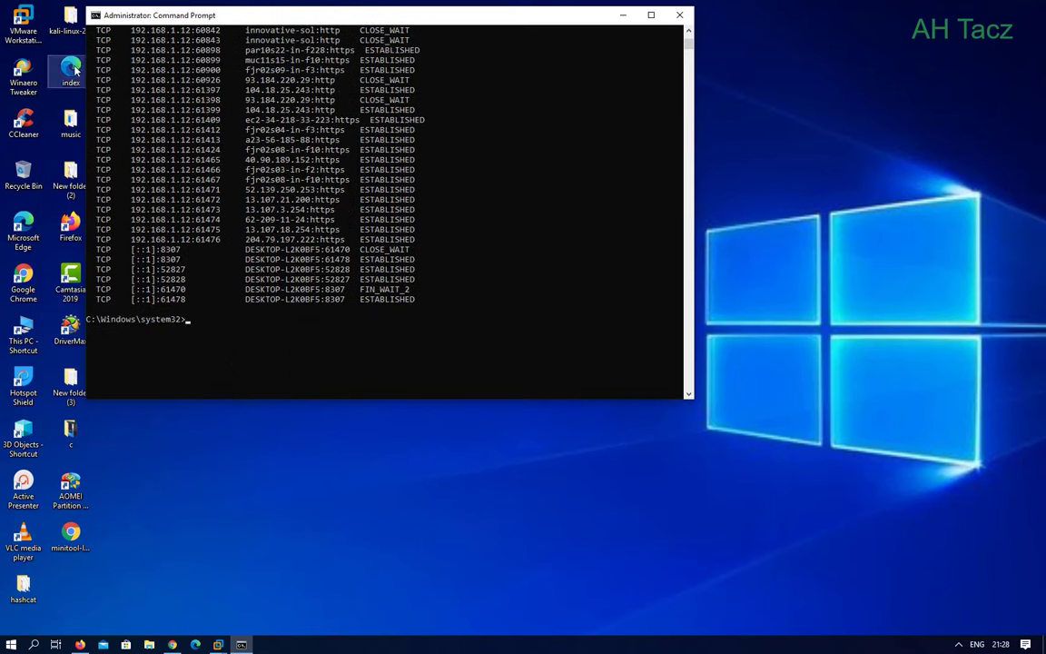
Step: Bring up the Remote Shutdown dialog by running shutdown -i and move it aside so the connection list stays readable
{"action": "left_click", "coordinate": [155, 330]}
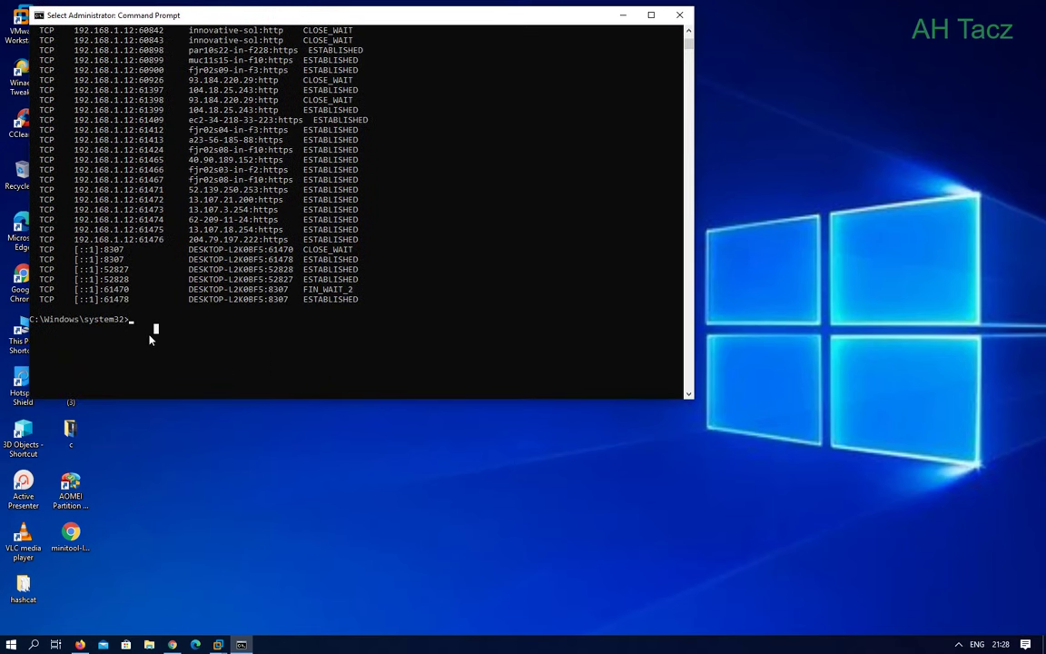
{"action": "type", "text": "shutdown -i"}
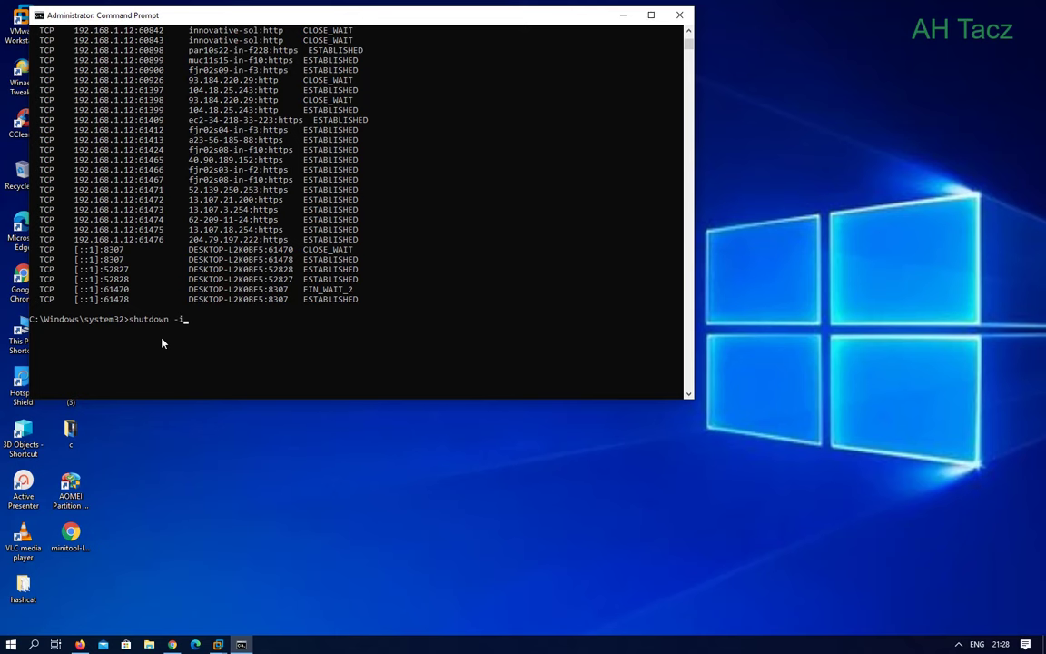
{"action": "key", "text": "Return"}
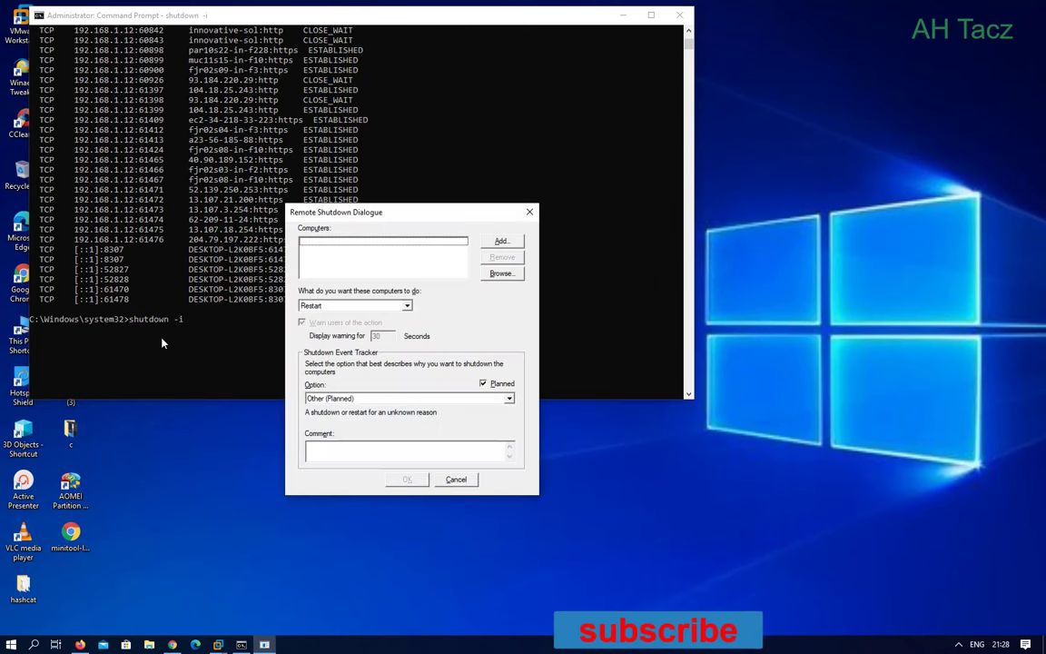
{"action": "left_click_drag", "start_coordinate": [311, 215], "coordinate": [558, 169]}
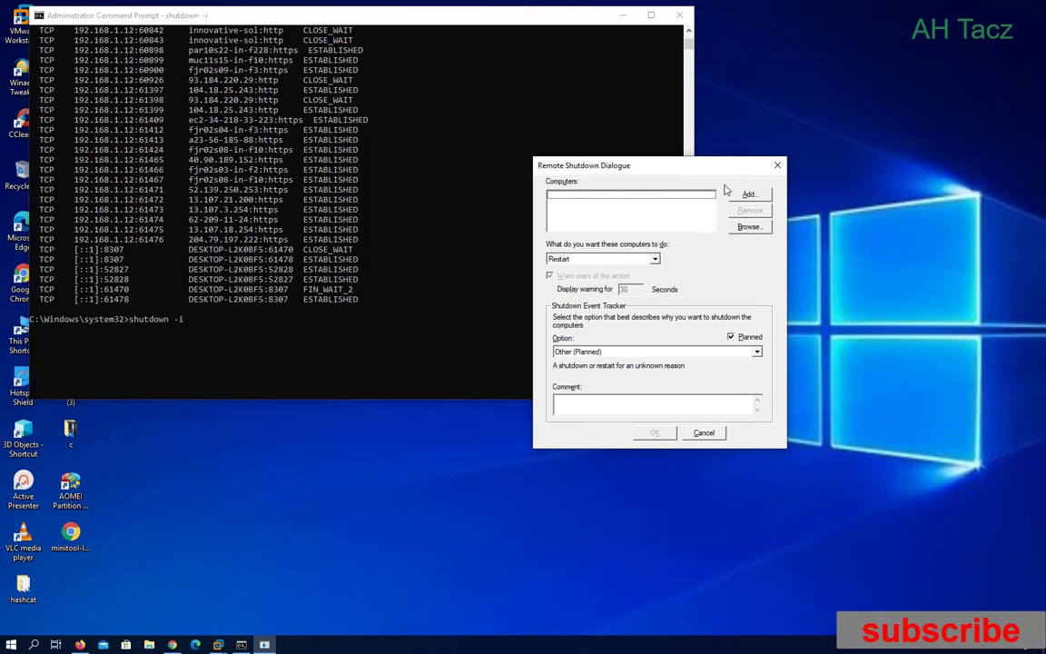
Step: Add the computer 192.168.1.12 to the remote shutdown list and select it
{"action": "left_click", "coordinate": [749, 195]}
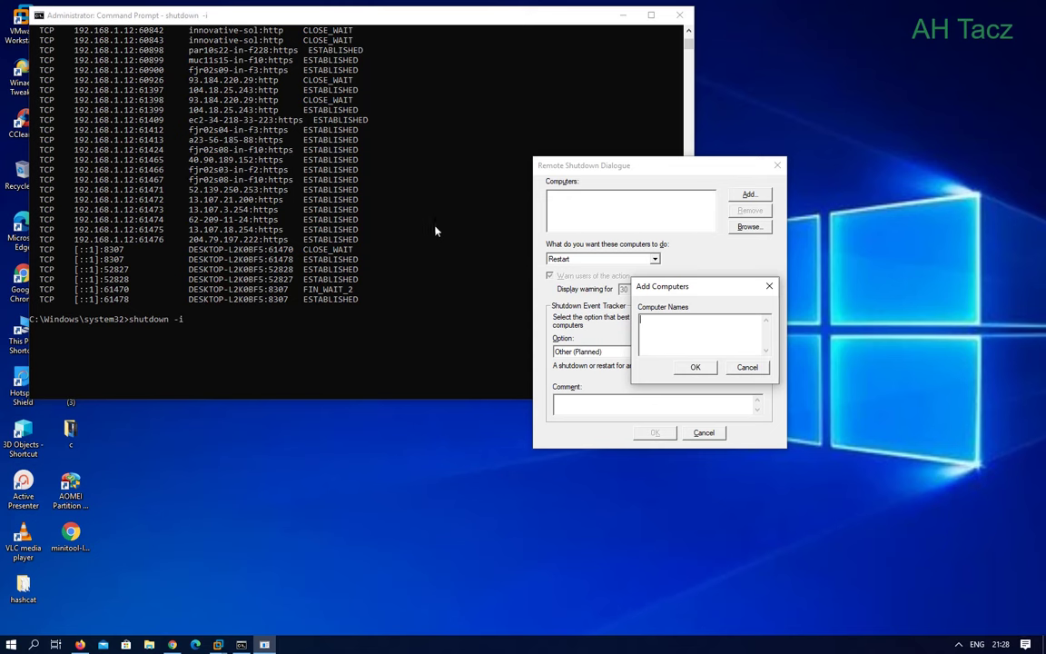
{"action": "left_click", "coordinate": [102, 243]}
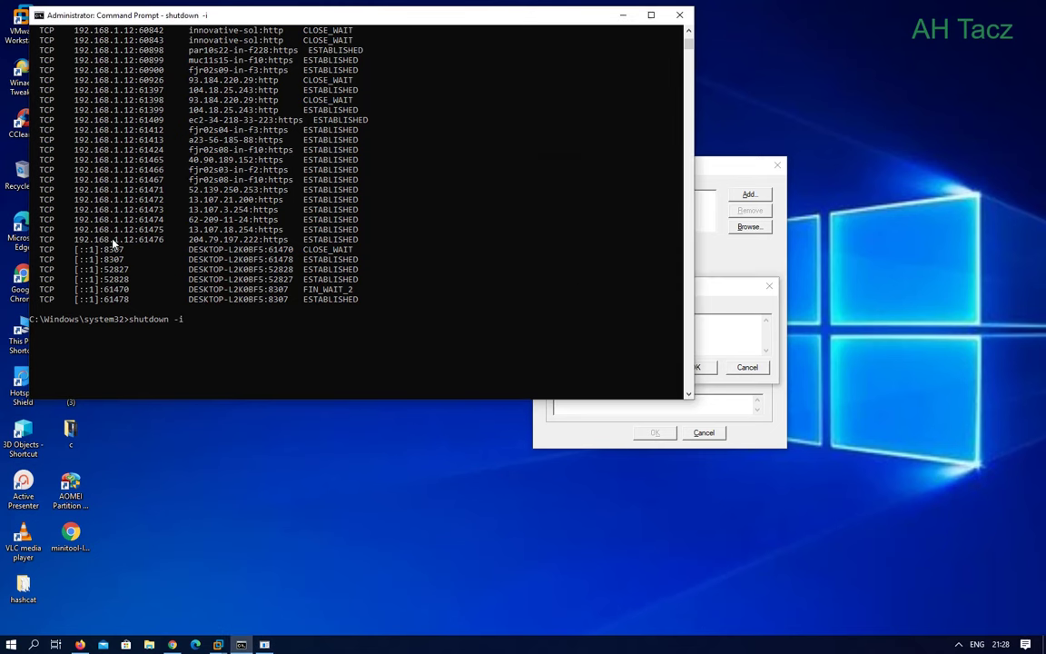
{"action": "left_click", "coordinate": [729, 174]}
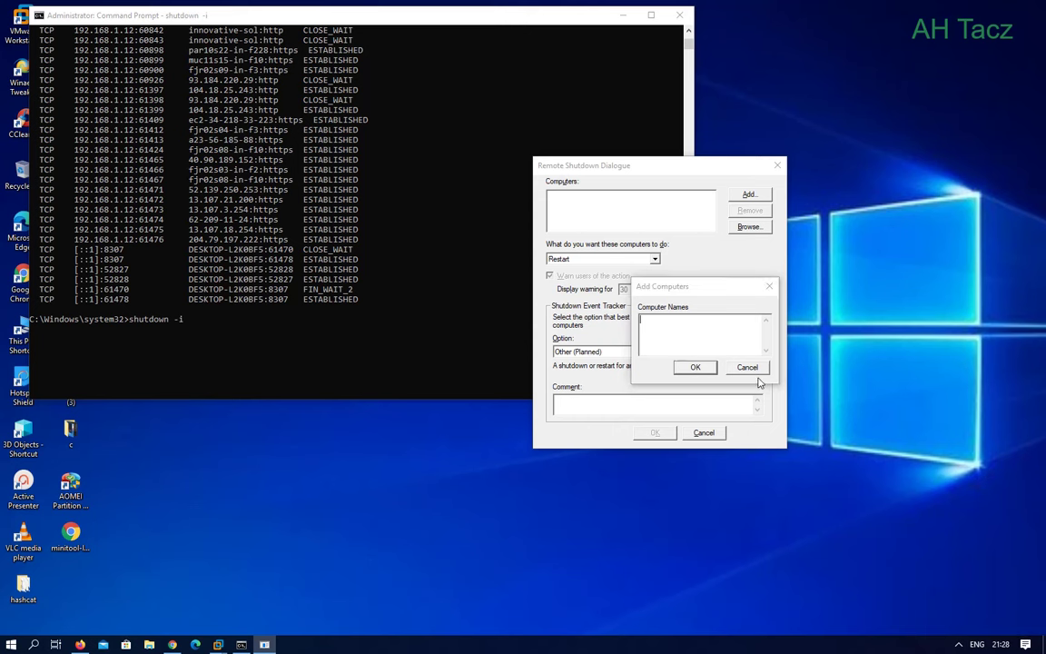
{"action": "type", "text": "1"}
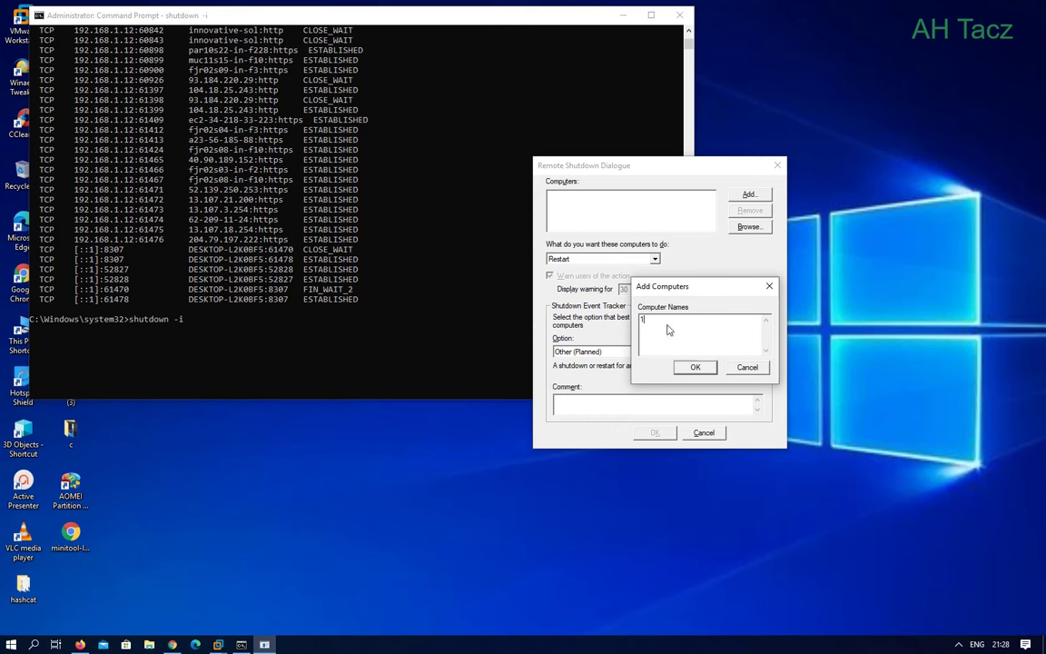
{"action": "type", "text": "92.168"}
{"action": "type", "text": ".1.12"}
{"action": "left_click", "coordinate": [694, 366]}
{"action": "left_click", "coordinate": [591, 195]}
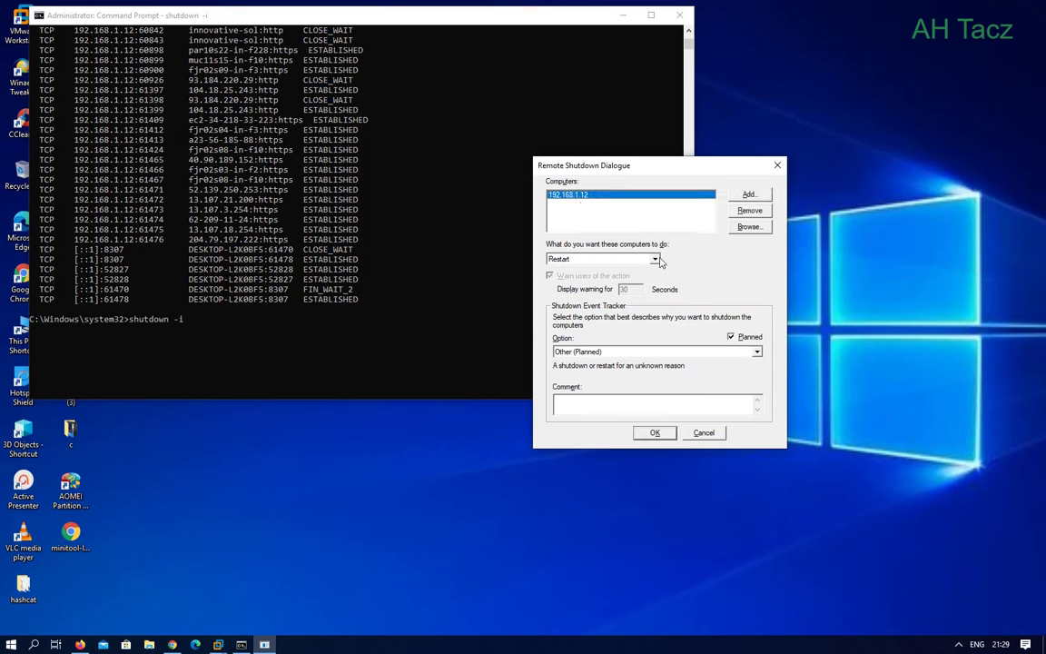
Step: Choose Restart as the action with a 60-second user warning, keeping Other (Planned) as the reason
{"action": "left_click", "coordinate": [599, 259]}
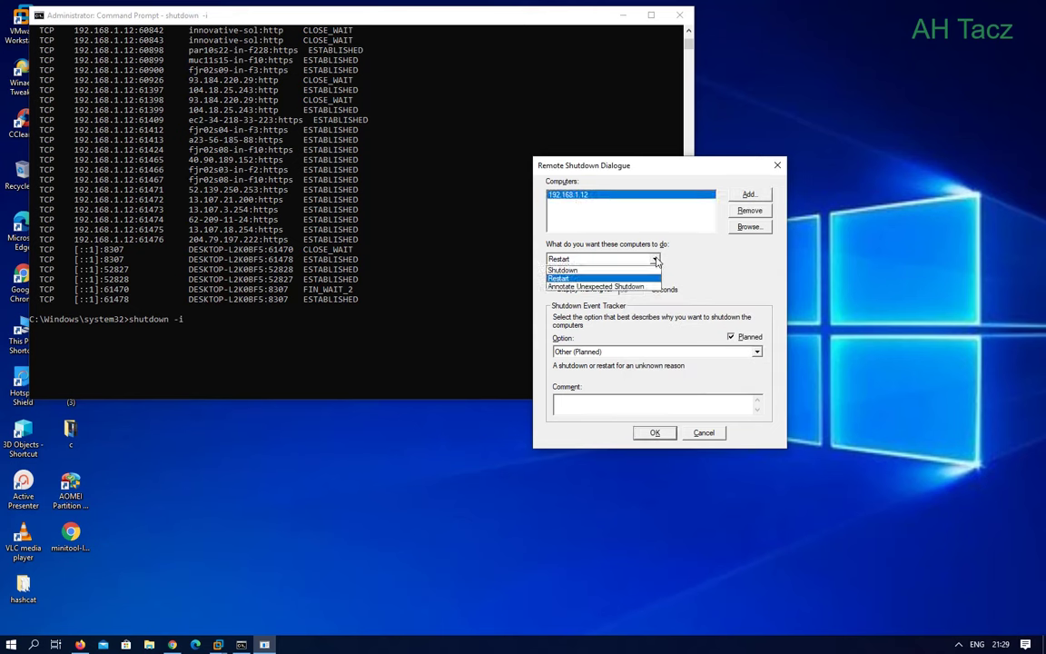
{"action": "left_click", "coordinate": [556, 278]}
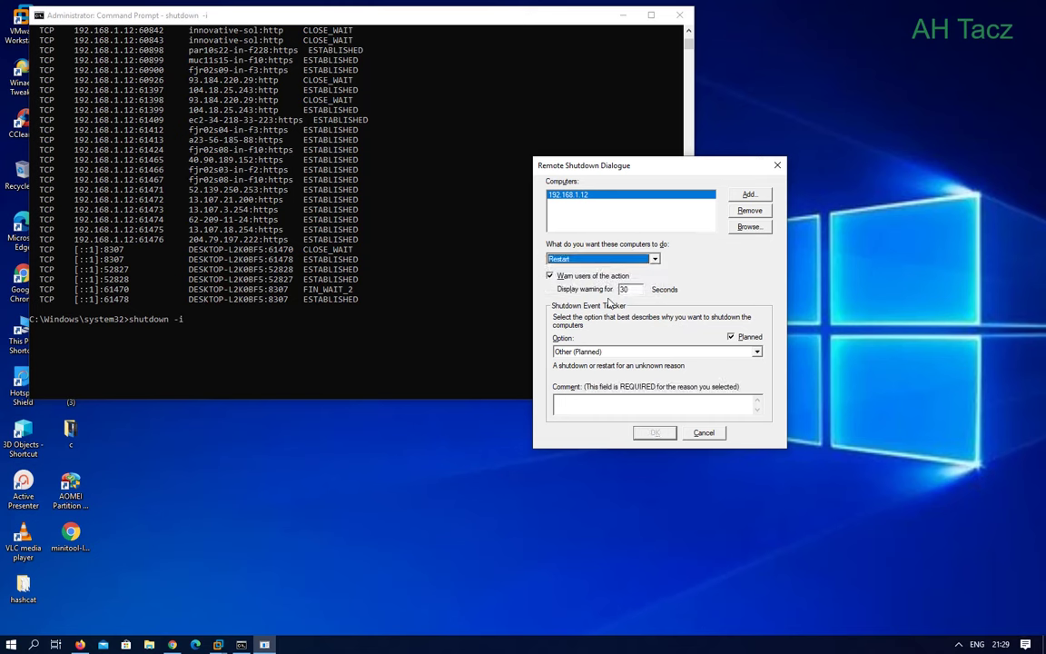
{"action": "double_click", "coordinate": [635, 291]}
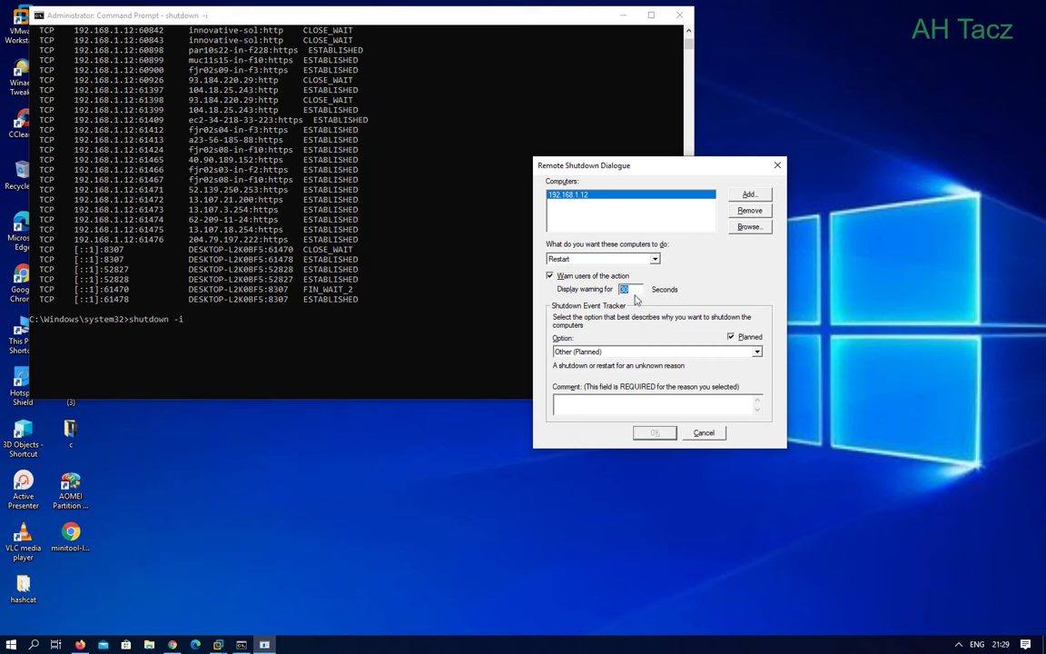
{"action": "type", "text": "60"}
{"action": "left_click", "coordinate": [757, 352]}
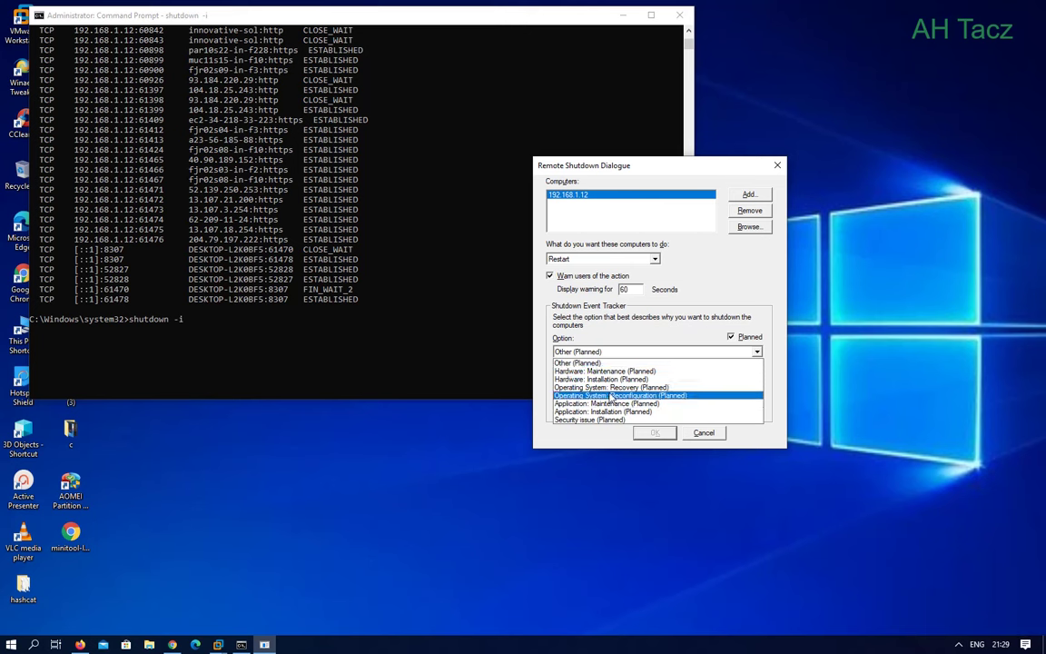
{"action": "left_click", "coordinate": [690, 306]}
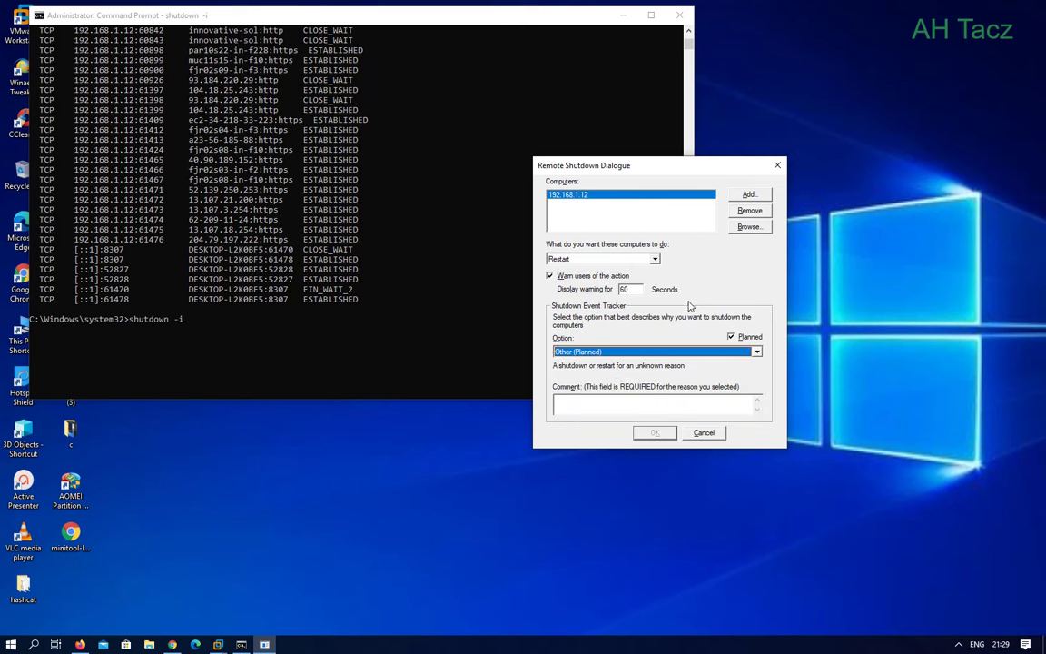
Step: Enter the comment "computer will shutdown" and submit the remote restart request
{"action": "left_click", "coordinate": [610, 408]}
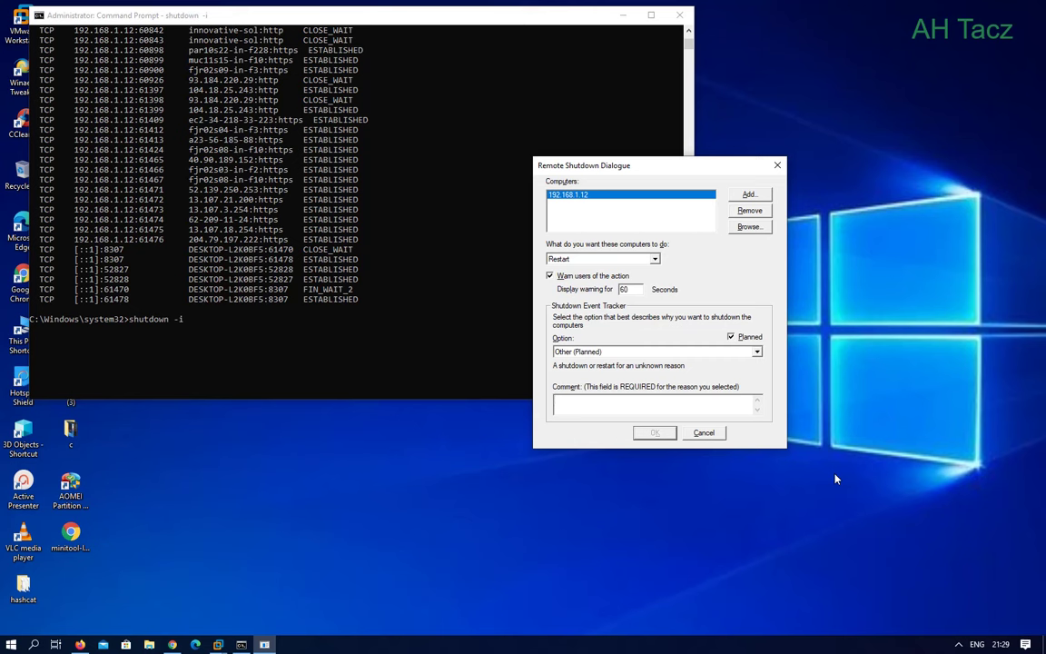
{"action": "type", "text": "you are hacke"}
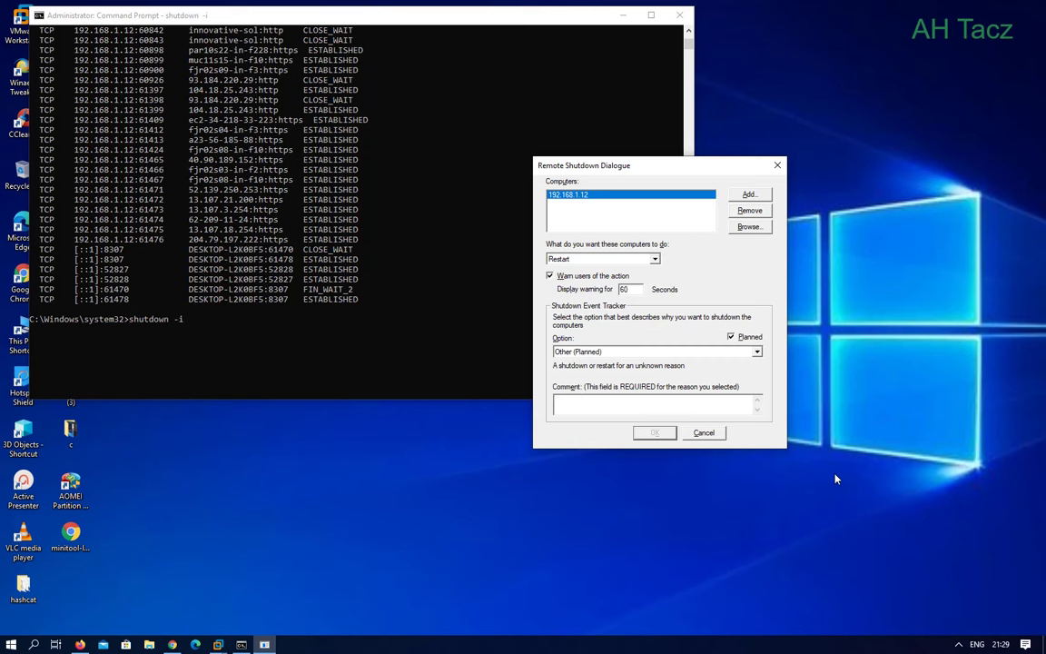
{"action": "type", "text": "computer will shutdown"}
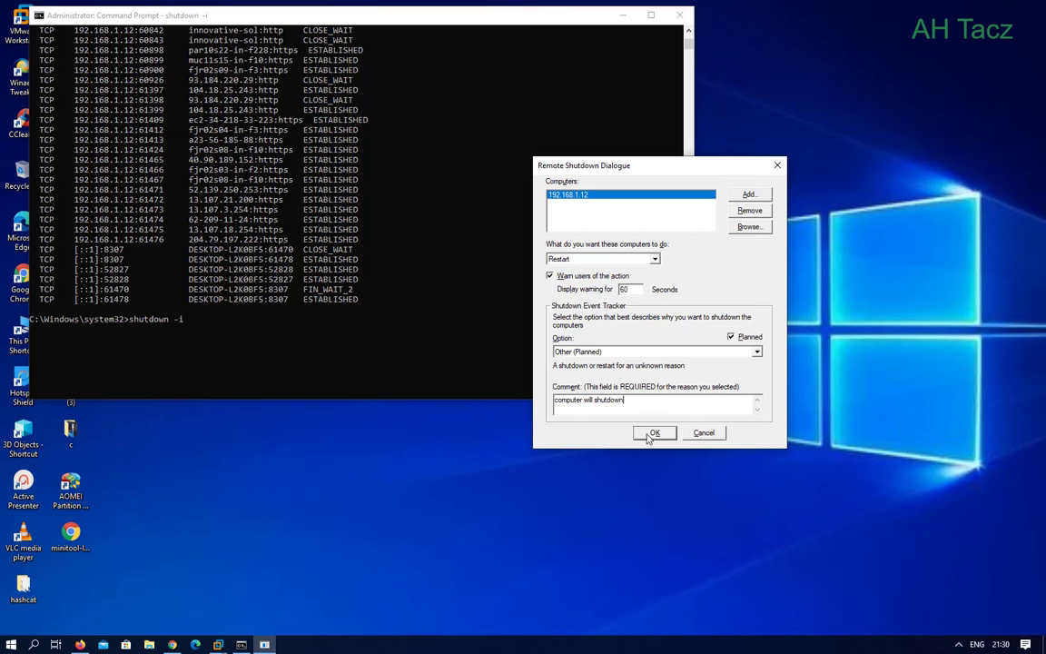
{"action": "left_click", "coordinate": [648, 436]}
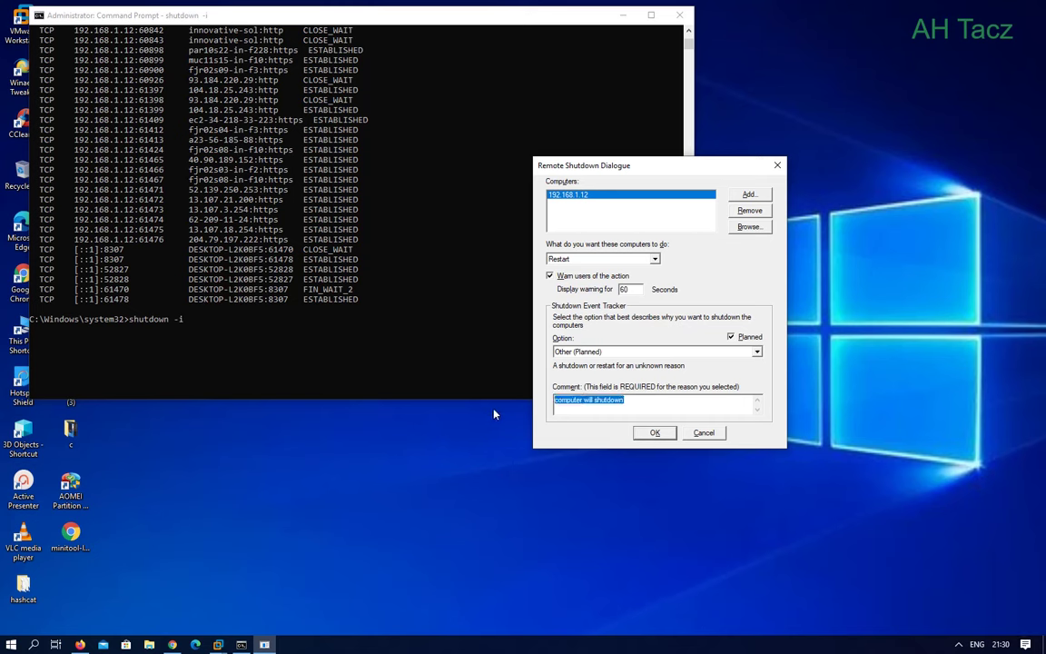
{"action": "double_click", "coordinate": [625, 289]}
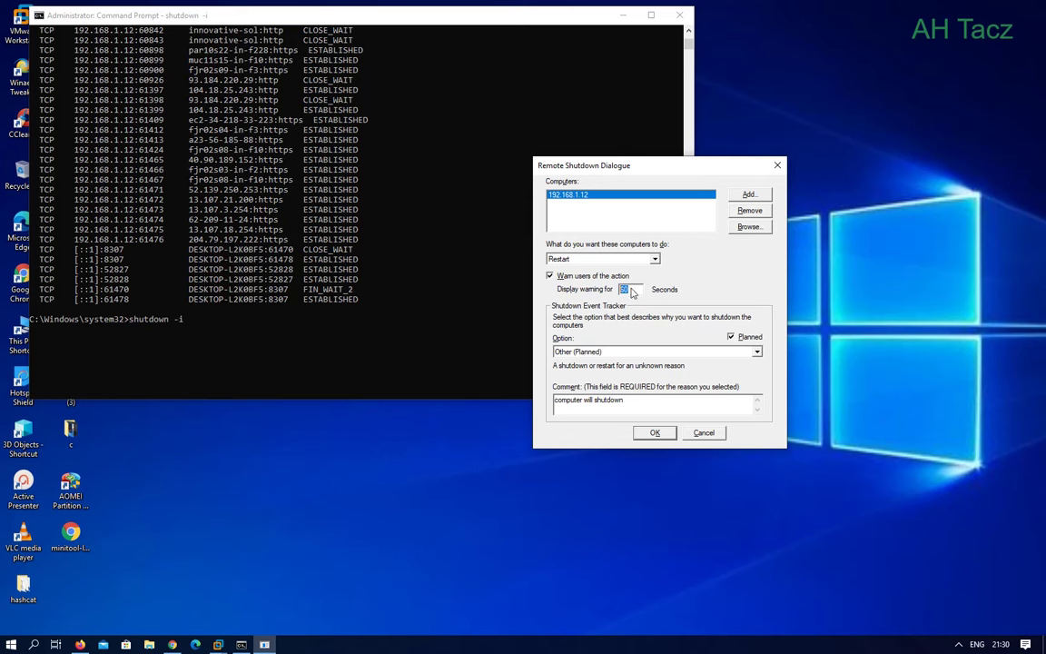
{"action": "left_click", "coordinate": [655, 434]}
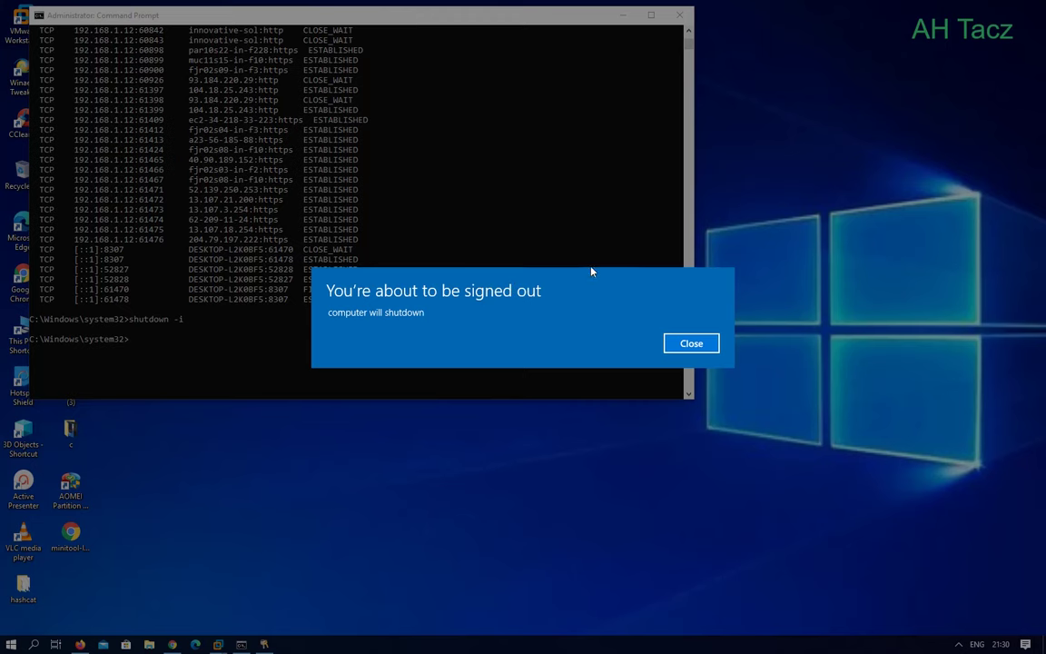
Step: Dismiss the sign-out notice and abort the scheduled restart by running shutdown -a
{"action": "left_click", "coordinate": [700, 350]}
{"action": "left_click", "coordinate": [227, 361]}
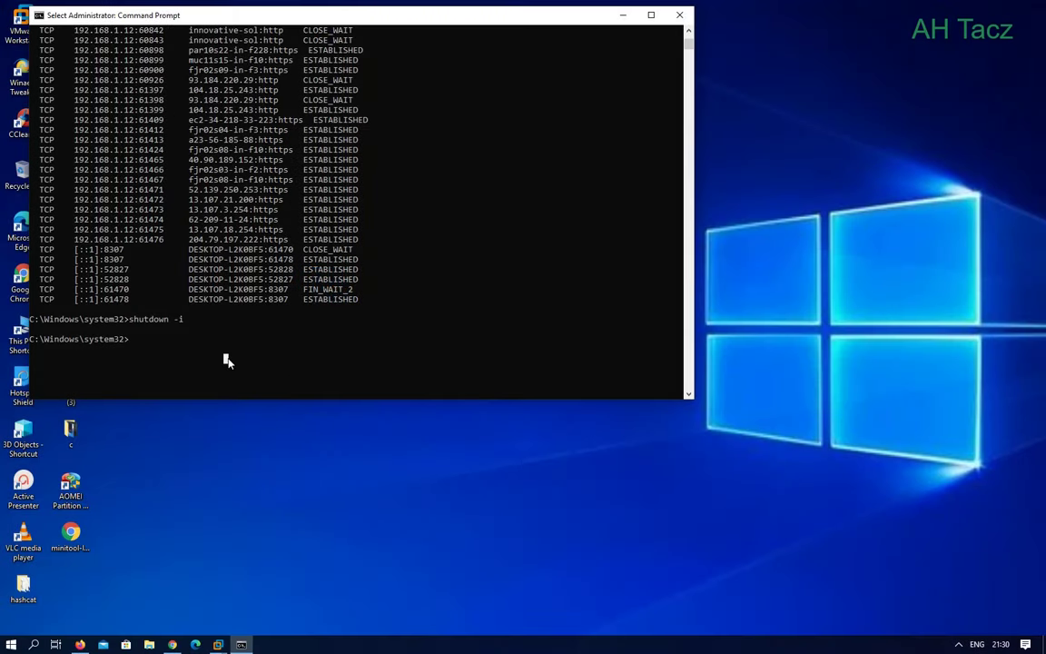
{"action": "type", "text": "shutdown -a"}
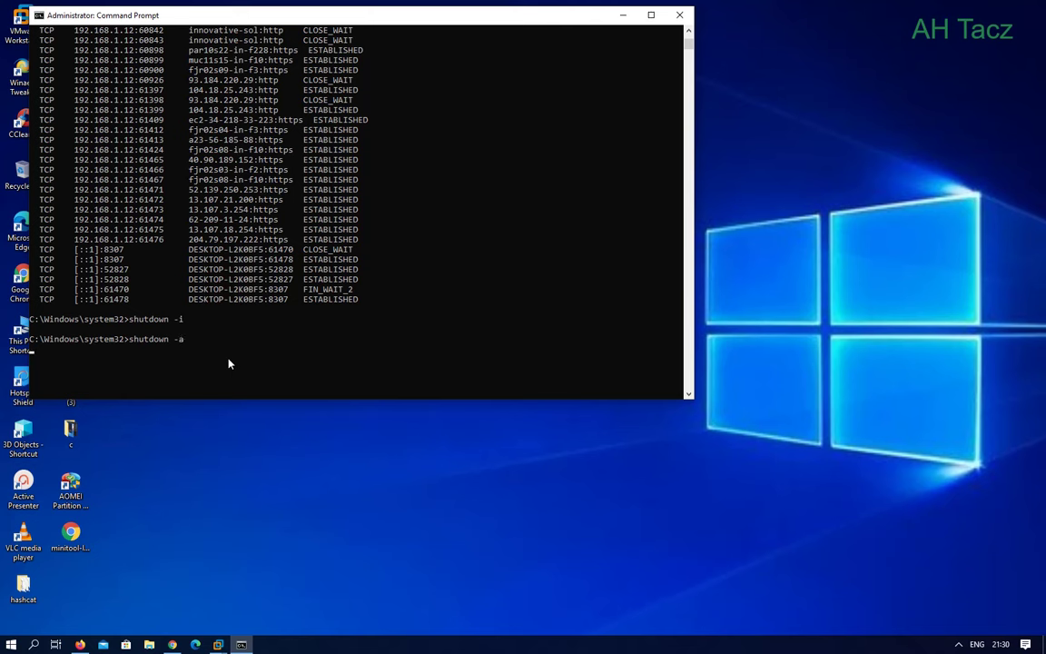
{"action": "key", "text": "Return"}
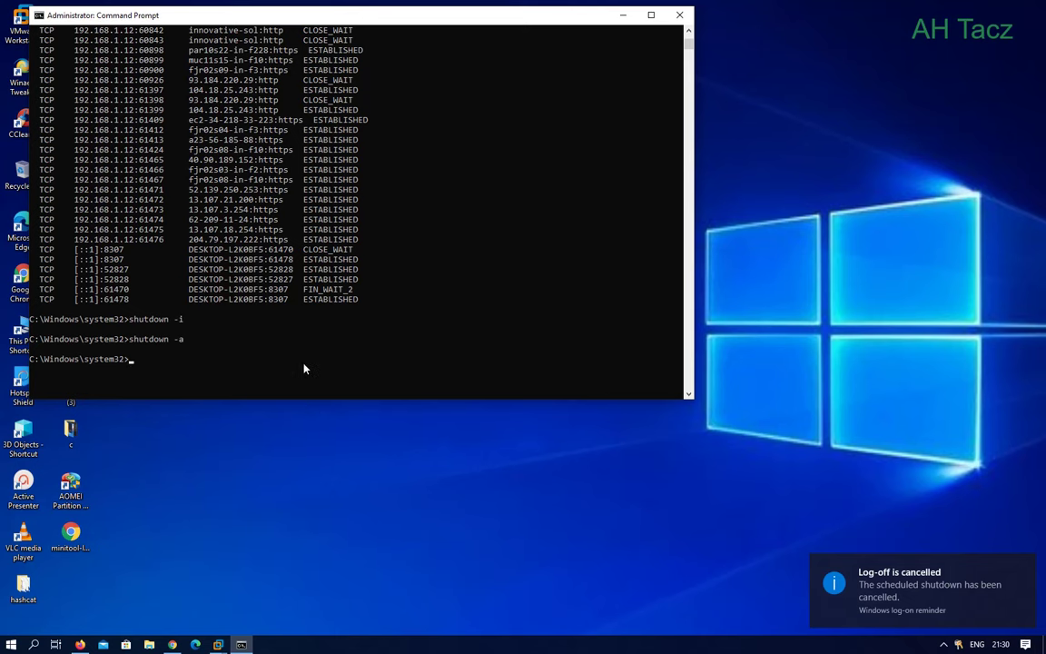
Step: Open a second administrator Command Prompt window and place it beside the first one
{"action": "scroll", "coordinate": [328, 343], "scroll_direction": "up", "scroll_amount": 7}
{"action": "scroll", "coordinate": [331, 340], "scroll_direction": "down", "scroll_amount": 9}
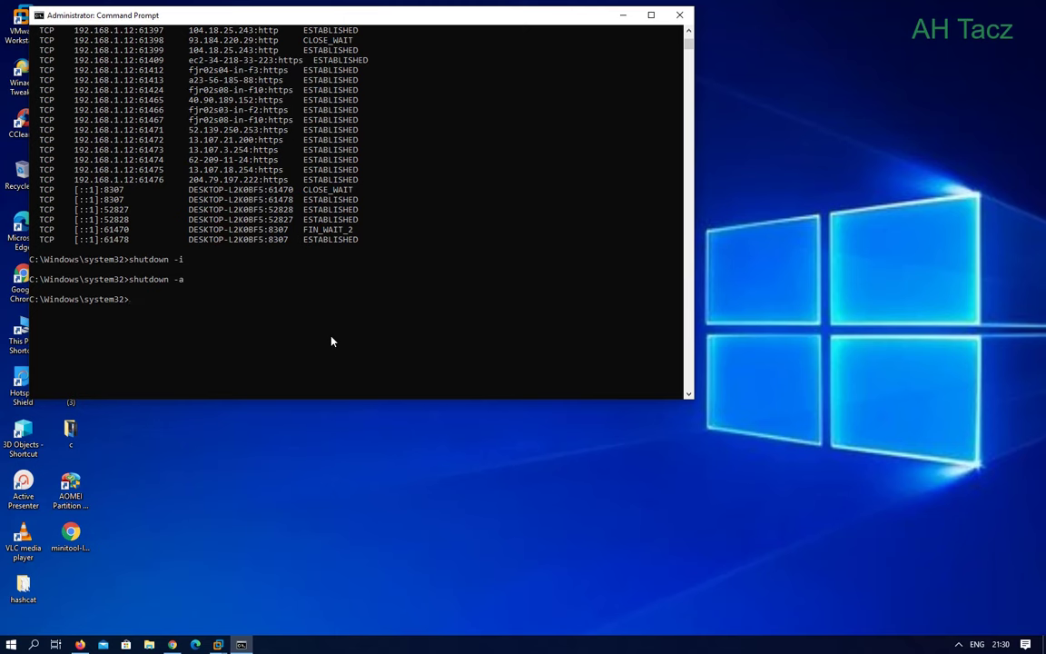
{"action": "scroll", "coordinate": [332, 340], "scroll_direction": "up", "scroll_amount": 4}
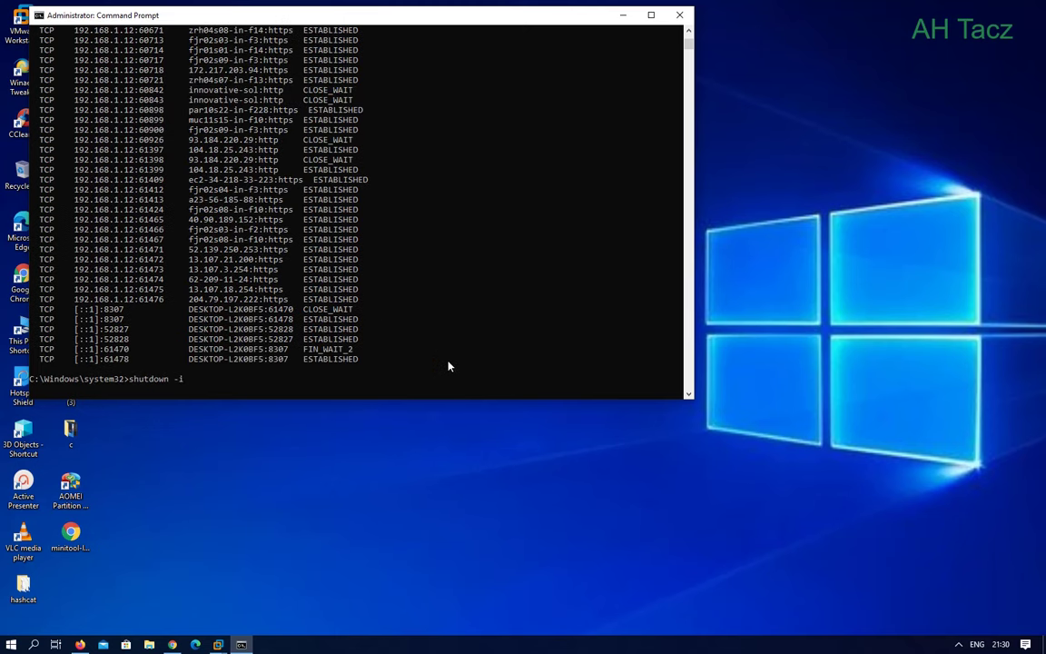
{"action": "key", "text": "super+s"}
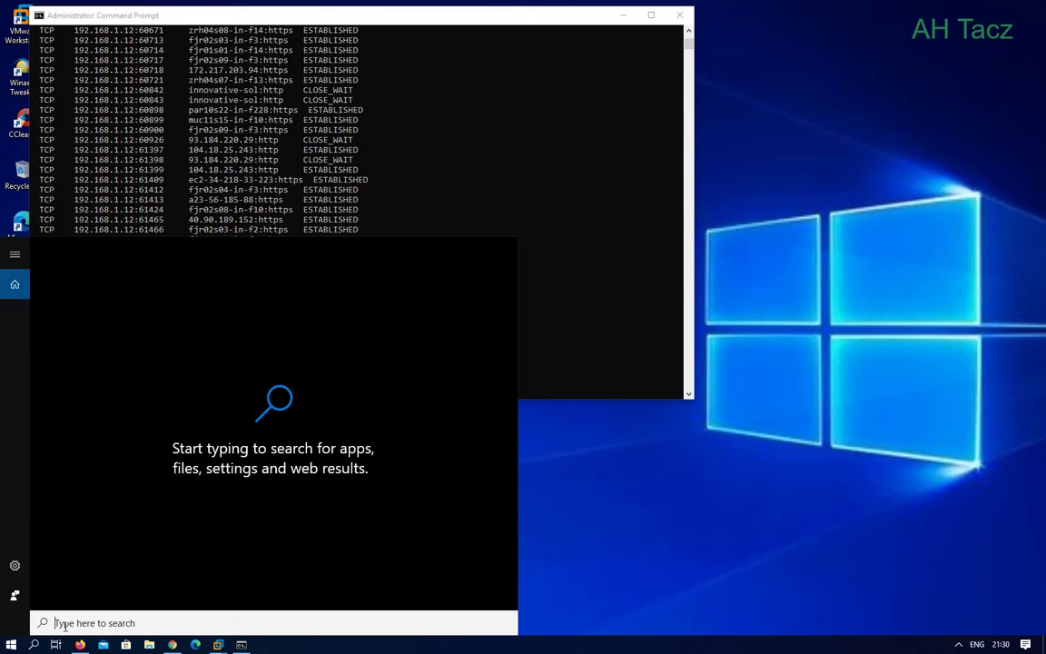
{"action": "type", "text": "cmd"}
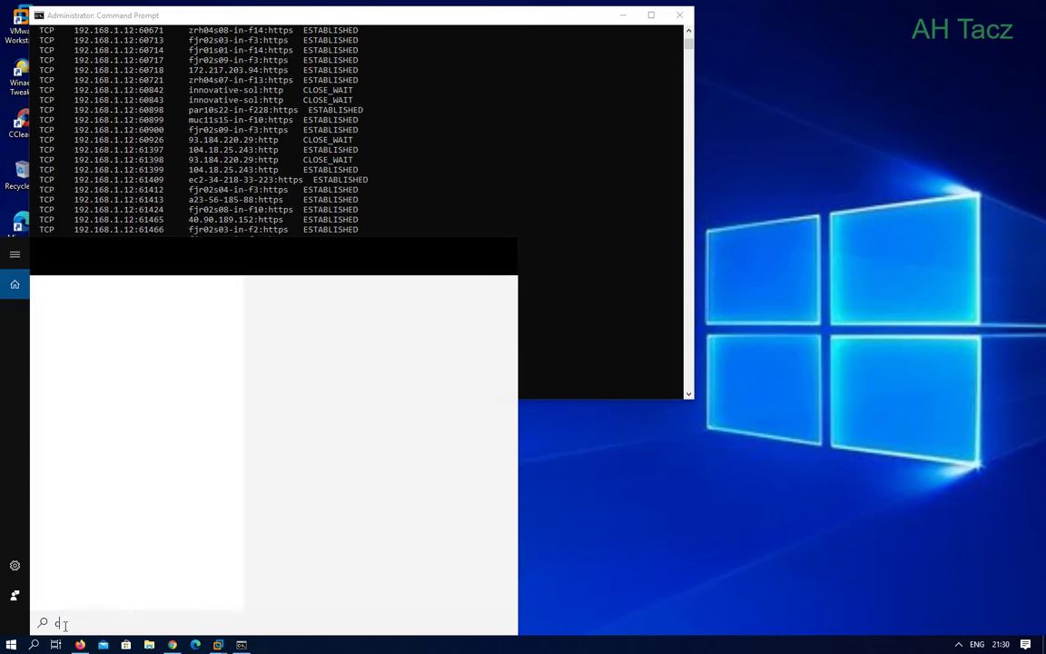
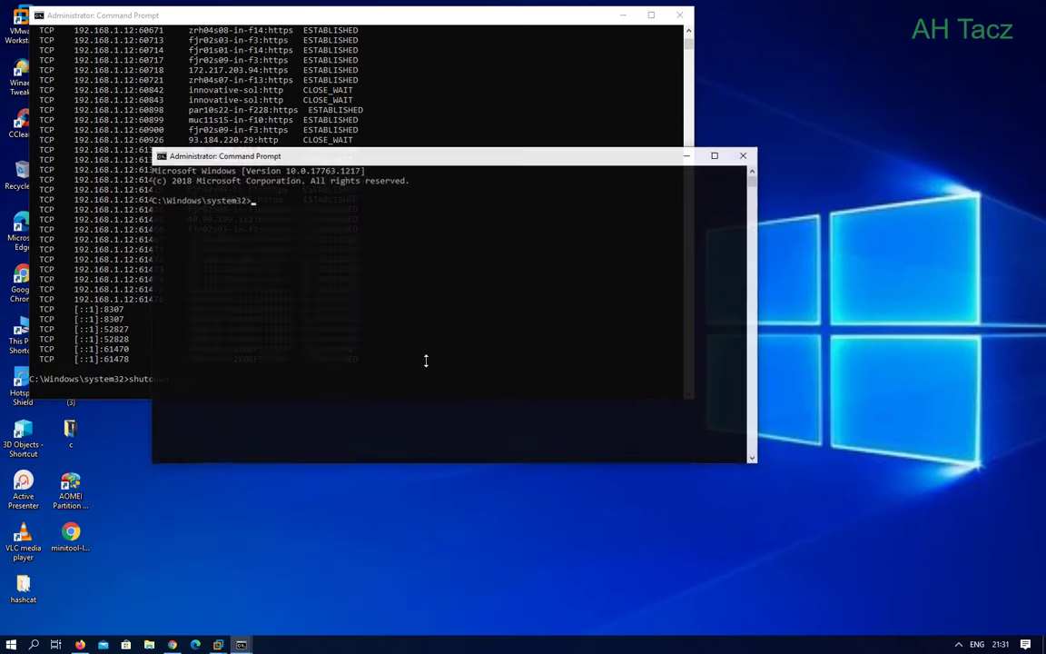
{"action": "left_click_drag", "start_coordinate": [272, 152], "coordinate": [543, 161]}
Step: Display the shutdown command's help in the second Command Prompt window by running shutdown /?
{"action": "scroll", "coordinate": [252, 179], "scroll_direction": "up", "scroll_amount": 2}
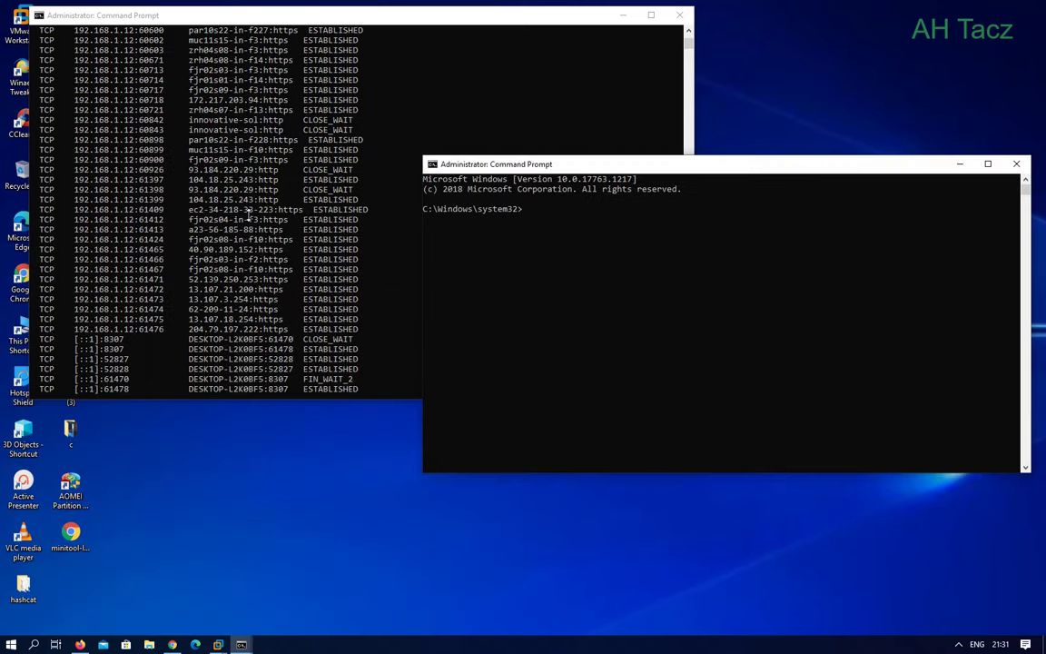
{"action": "scroll", "coordinate": [224, 216], "scroll_direction": "up", "scroll_amount": 1}
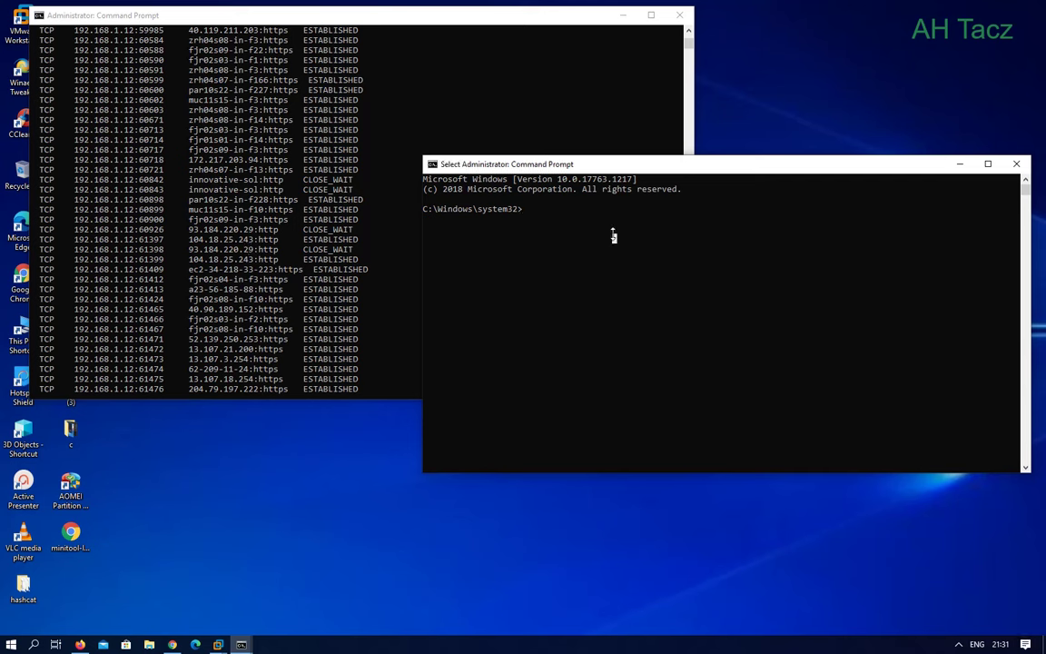
{"action": "type", "text": "shu"}
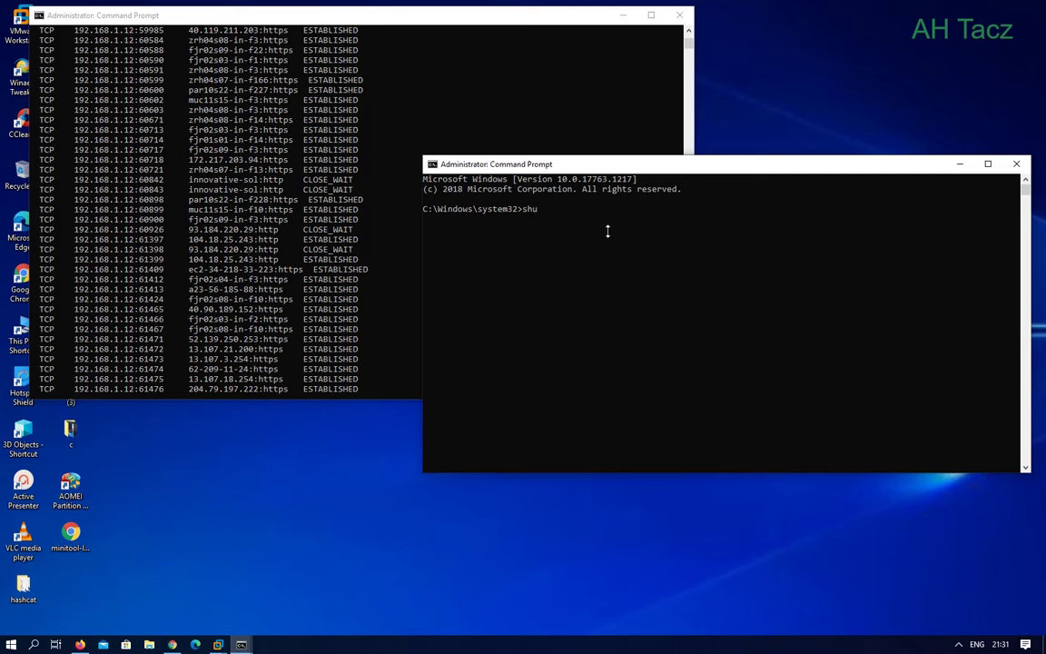
{"action": "type", "text": "tdown /?"}
{"action": "key", "text": "Return"}
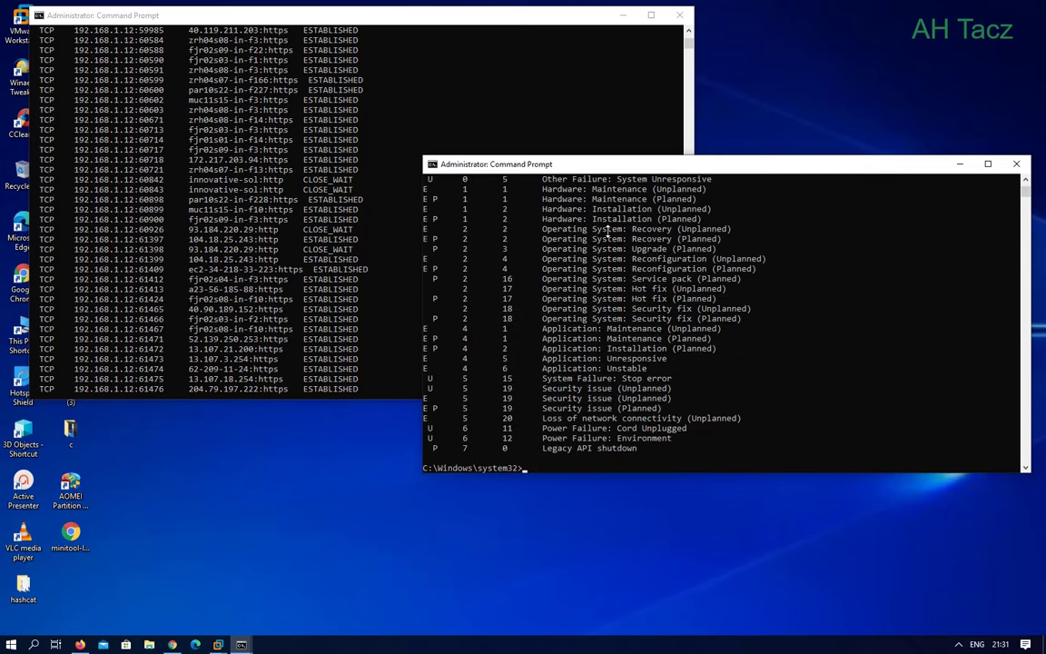
Step: Examine the usage syntax, options and reason codes in the shutdown help output
{"action": "scroll", "coordinate": [606, 232], "scroll_direction": "up", "scroll_amount": 10}
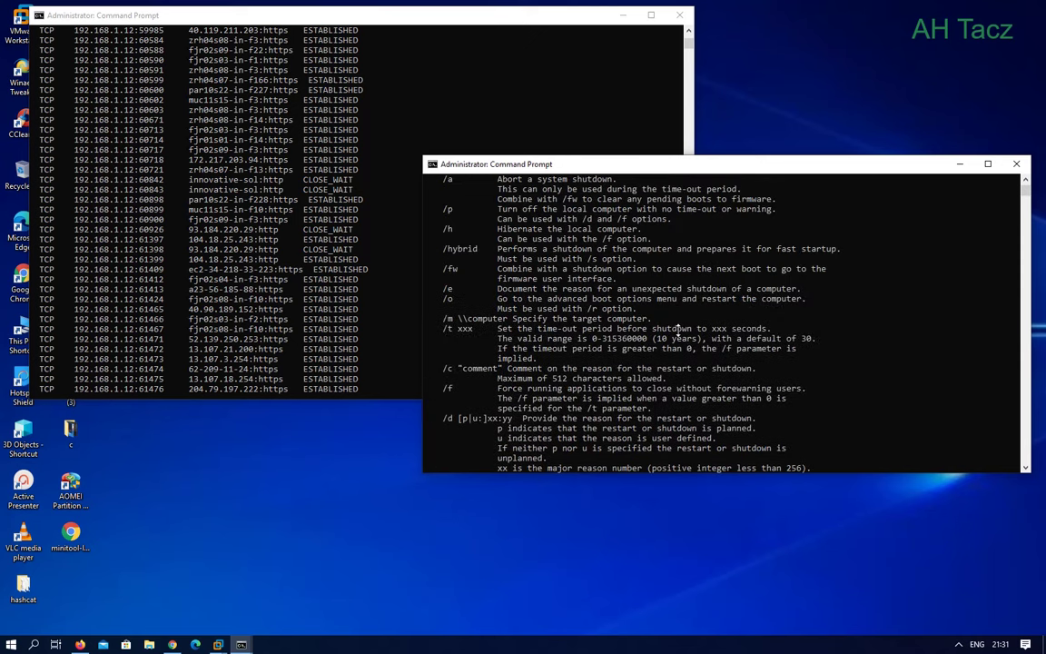
{"action": "scroll", "coordinate": [676, 331], "scroll_direction": "up", "scroll_amount": 5}
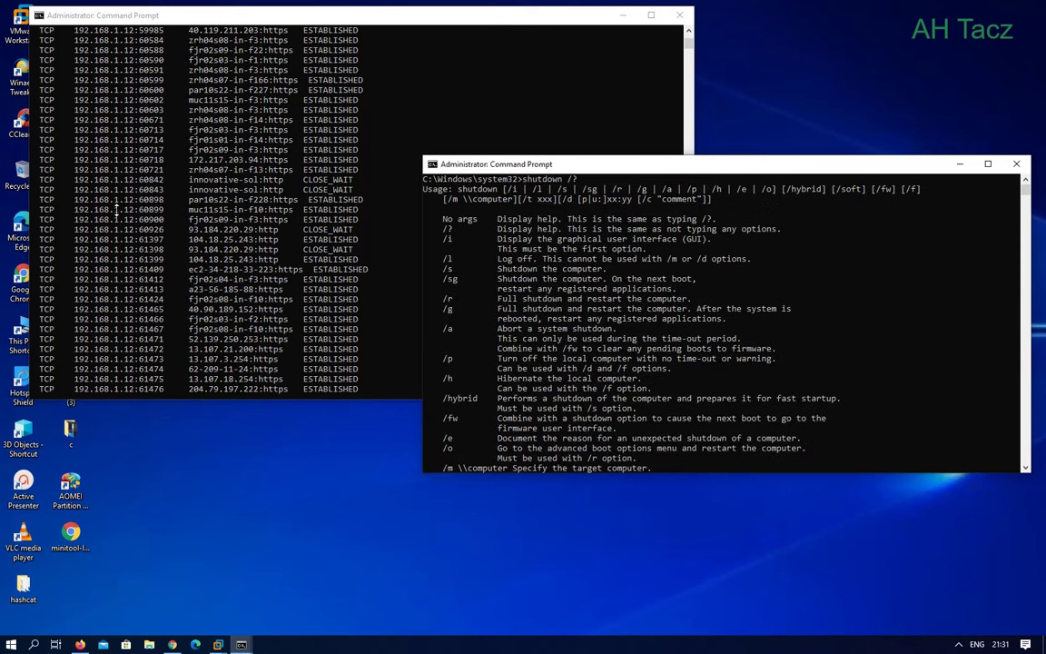
{"action": "left_click", "coordinate": [454, 247]}
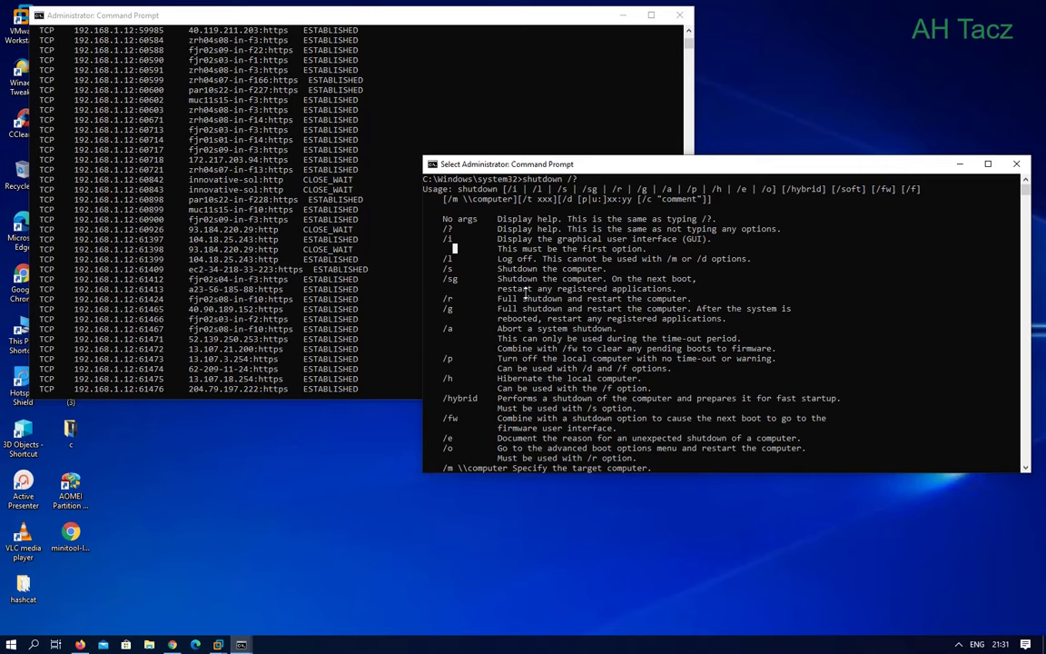
{"action": "scroll", "coordinate": [563, 309], "scroll_direction": "down", "scroll_amount": 2}
{"action": "scroll", "coordinate": [525, 290], "scroll_direction": "down", "scroll_amount": 6}
{"action": "scroll", "coordinate": [524, 291], "scroll_direction": "down", "scroll_amount": 4}
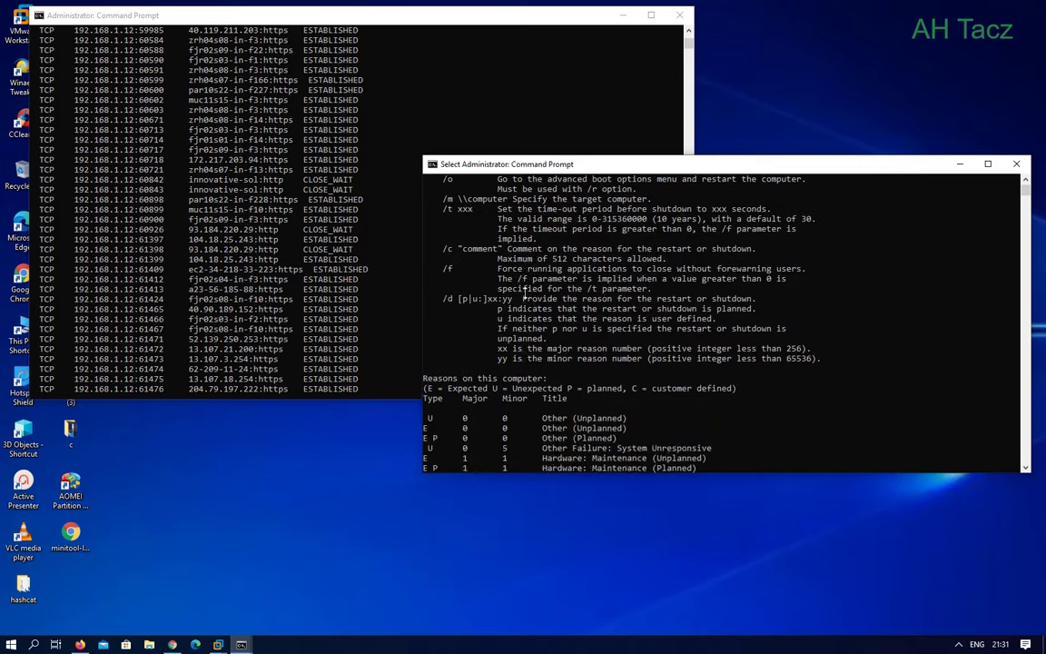
{"action": "scroll", "coordinate": [525, 293], "scroll_direction": "up", "scroll_amount": 10}
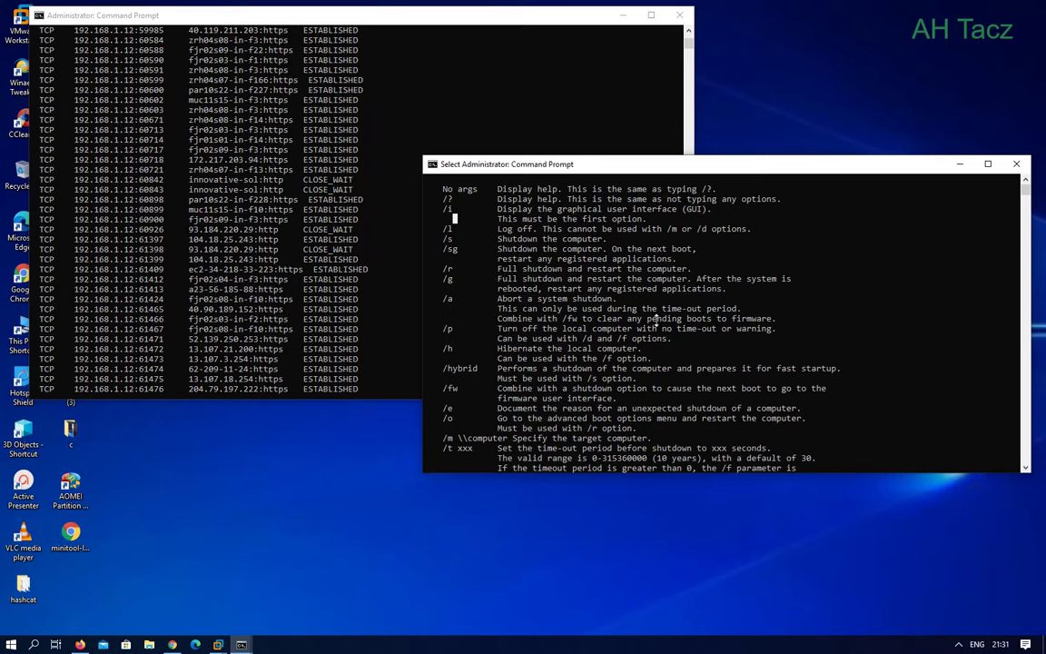
Step: Extend the second Command Prompt window to full screen height and return to the prompt below the help text
{"action": "double_click", "coordinate": [614, 163]}
{"action": "scroll", "coordinate": [656, 320], "scroll_direction": "down", "scroll_amount": 14}
{"action": "scroll", "coordinate": [633, 329], "scroll_direction": "up", "scroll_amount": 3}
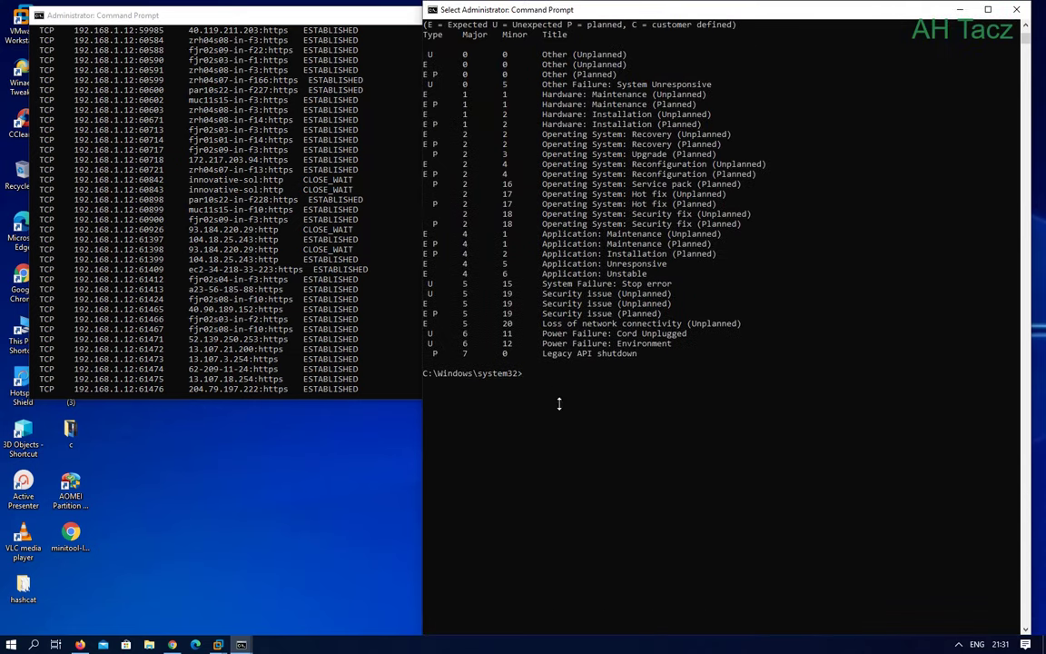
Step: Begin a shutdown command at the prompt, copying the /m \\computer target option from the help text
{"action": "type", "text": "s"}
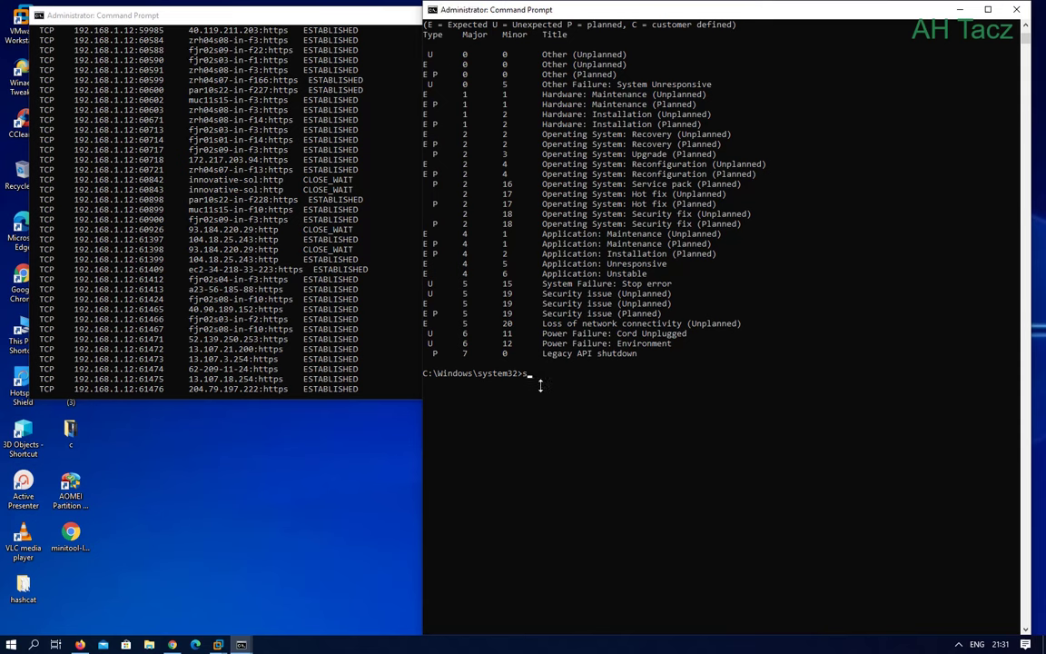
{"action": "type", "text": "hutdown /?"}
{"action": "key", "text": "Return"}
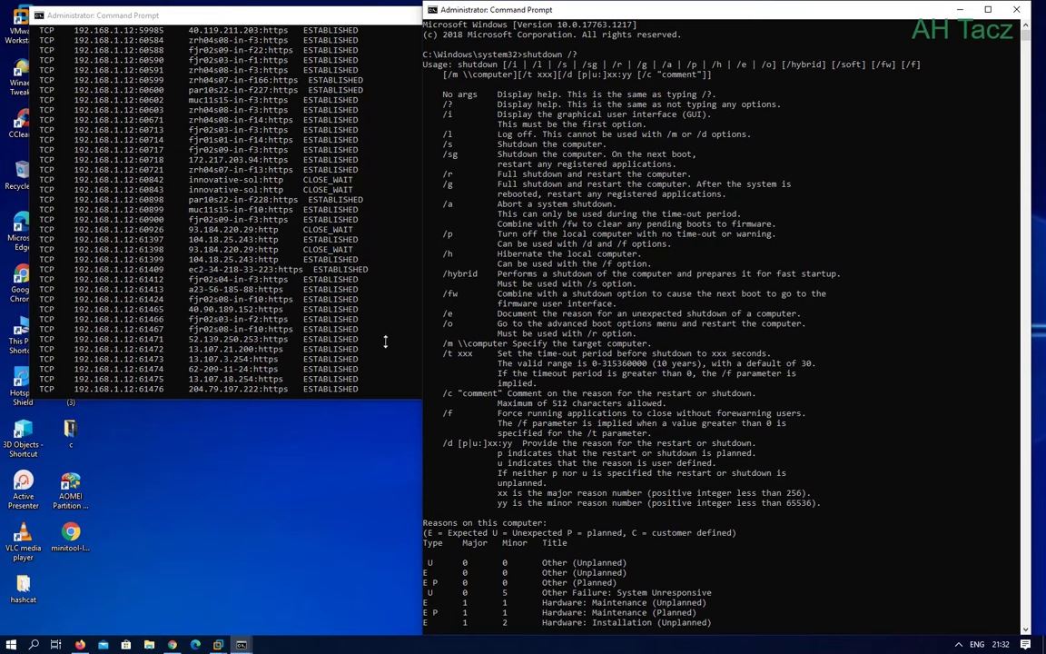
{"action": "left_click_drag", "start_coordinate": [443, 343], "coordinate": [451, 345]}
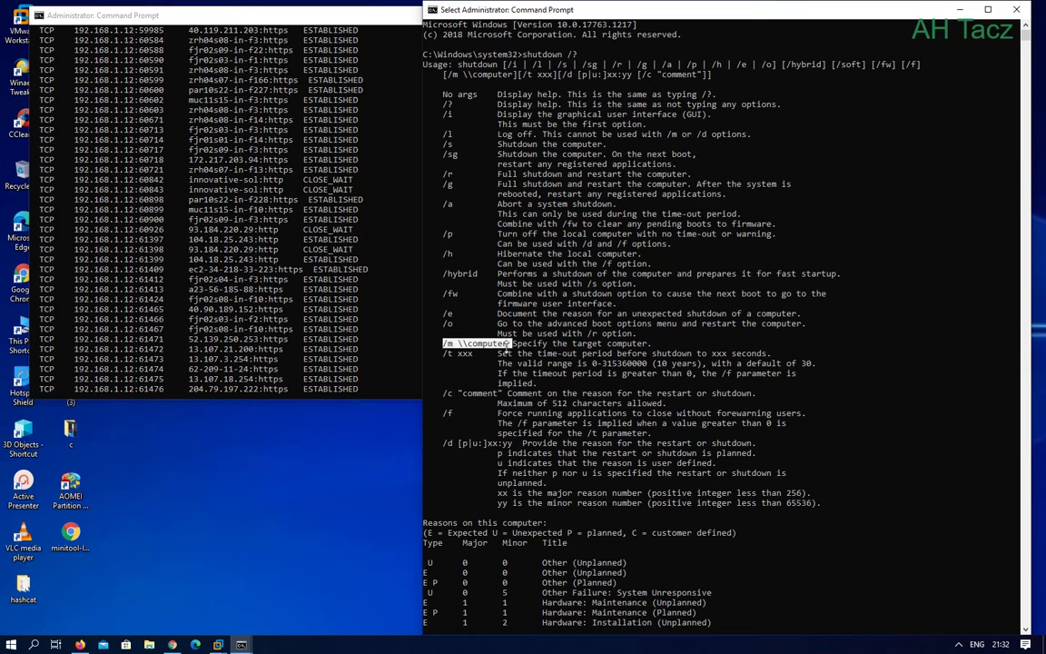
{"action": "right_click", "coordinate": [451, 345]}
{"action": "scroll", "coordinate": [525, 422], "scroll_direction": "down", "scroll_amount": 8}
{"action": "scroll", "coordinate": [524, 422], "scroll_direction": "down", "scroll_amount": 10}
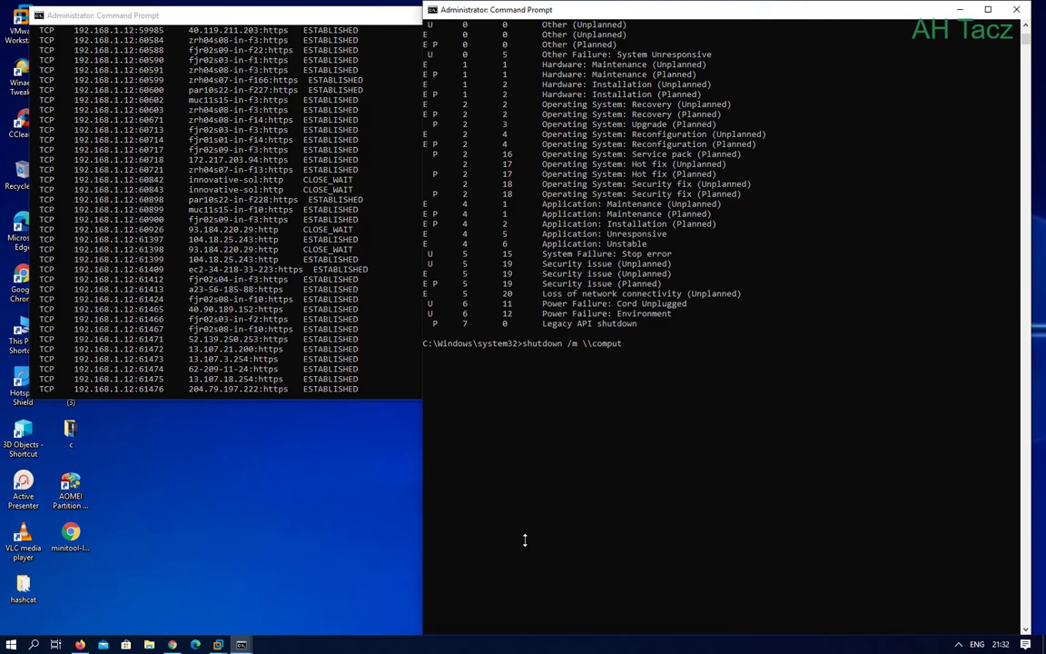
Step: Replace the computer placeholder with 192.168.1.12 so the command reads shutdown /m \\192.168.1.12
{"action": "key", "text": "BackSpace"}
{"action": "key", "text": "BackSpace"}
{"action": "key", "text": "BackSpace"}
{"action": "key", "text": "BackSpace"}
{"action": "key", "text": "BackSpace"}
{"action": "key", "text": "BackSpace"}
{"action": "type", "text": "192.168.1.12"}
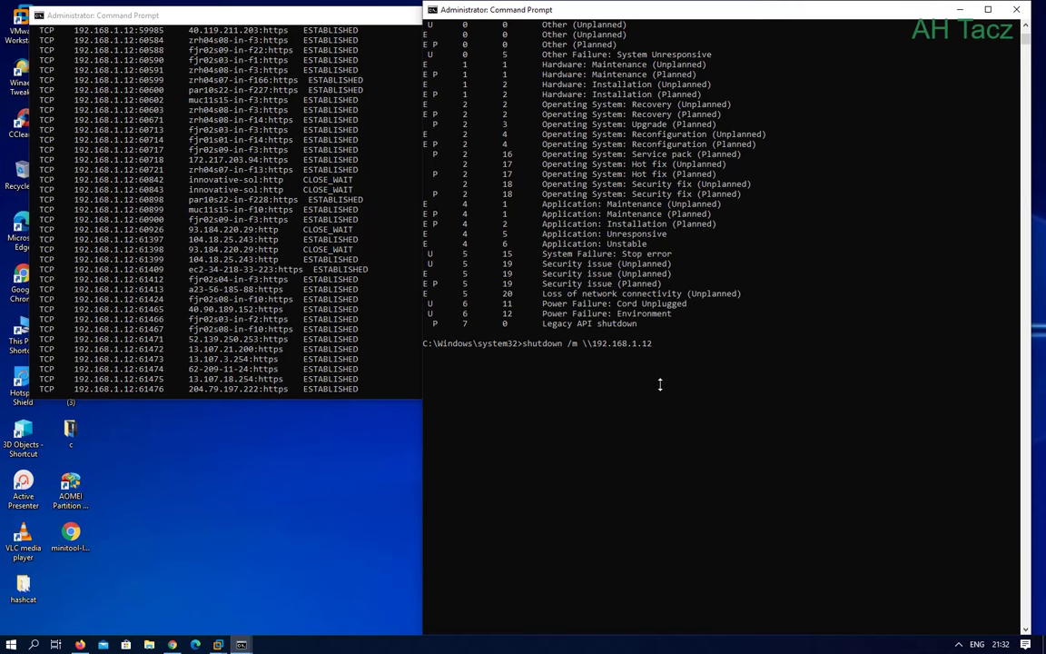
Step: Highlight the /s and /r descriptions in the help, and append the /s option to the shutdown command
{"action": "scroll", "coordinate": [660, 384], "scroll_direction": "up", "scroll_amount": 18}
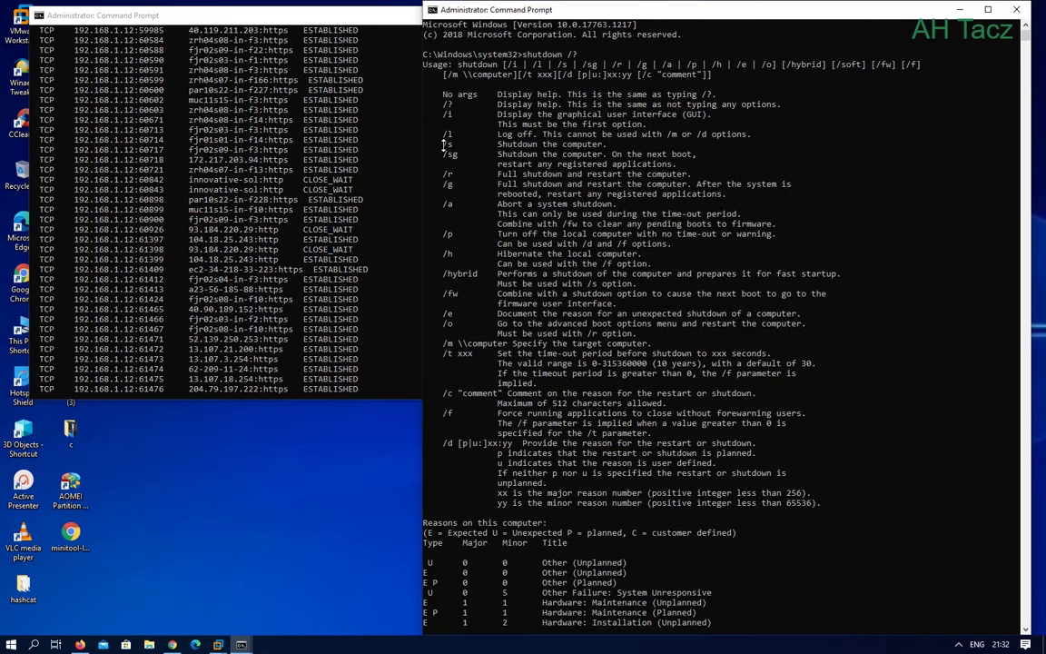
{"action": "left_click_drag", "start_coordinate": [443, 145], "coordinate": [609, 138]}
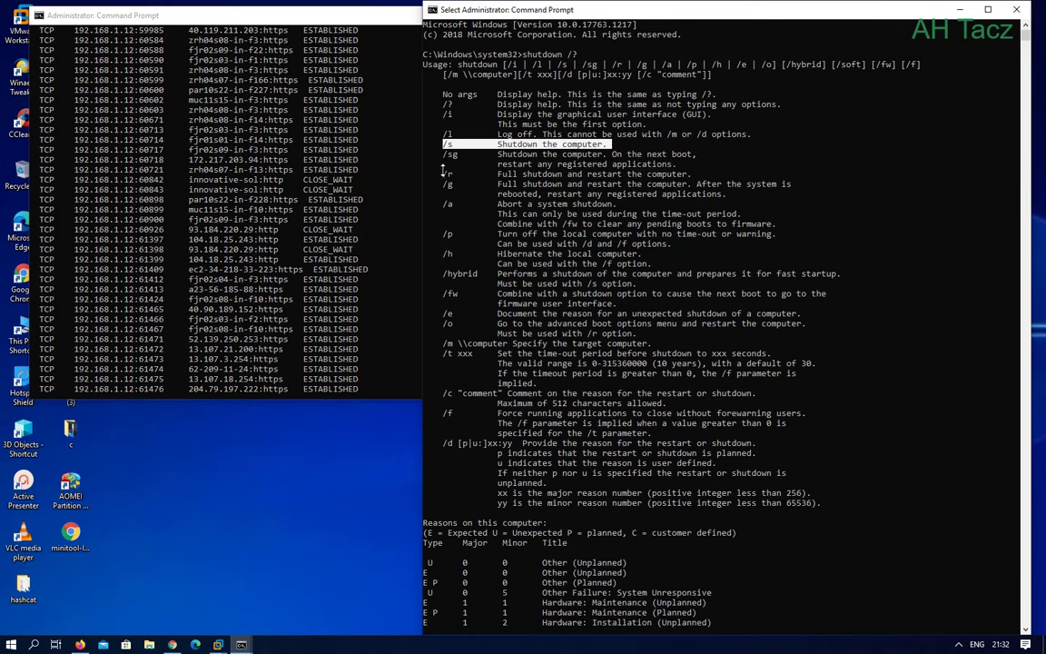
{"action": "left_click_drag", "start_coordinate": [443, 172], "coordinate": [650, 179]}
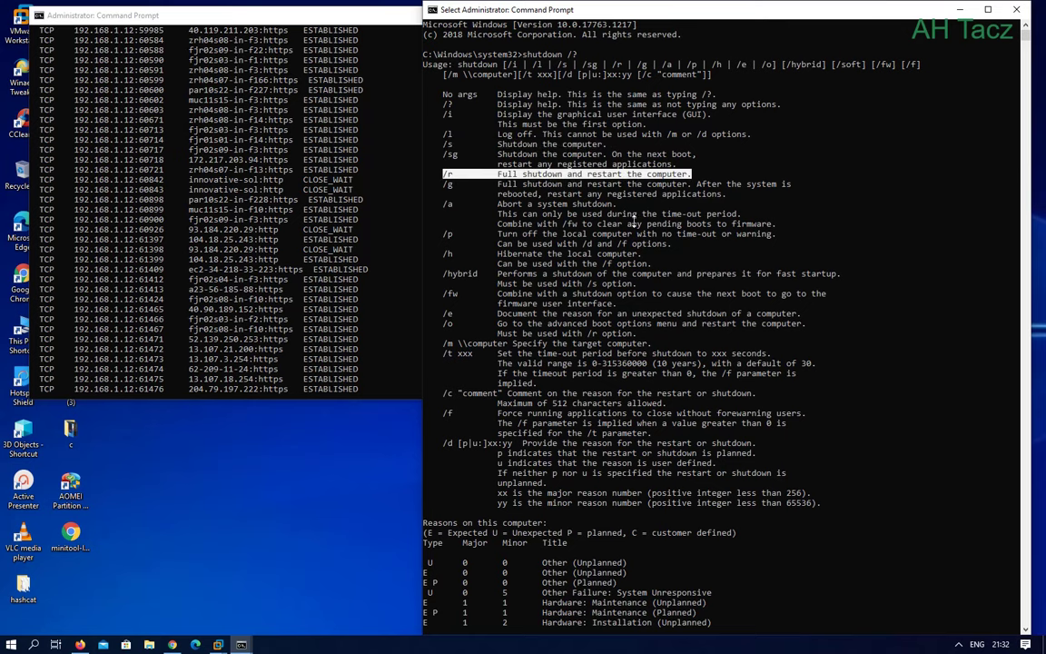
{"action": "type", "text": "shutdown /m \\\\192.168.1.12"}
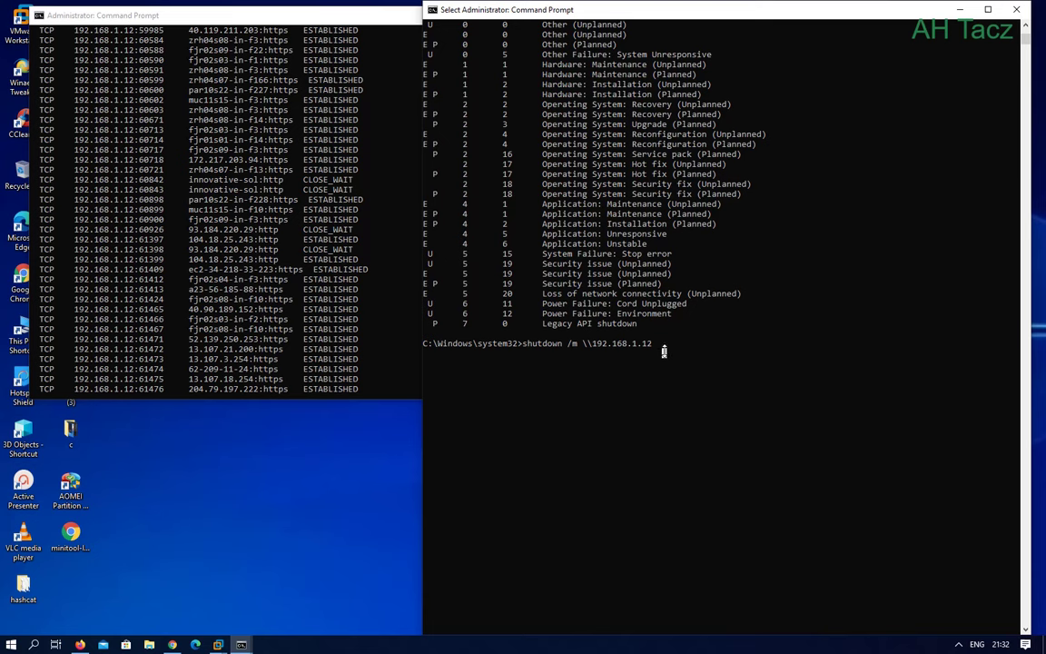
{"action": "type", "text": "/r"}
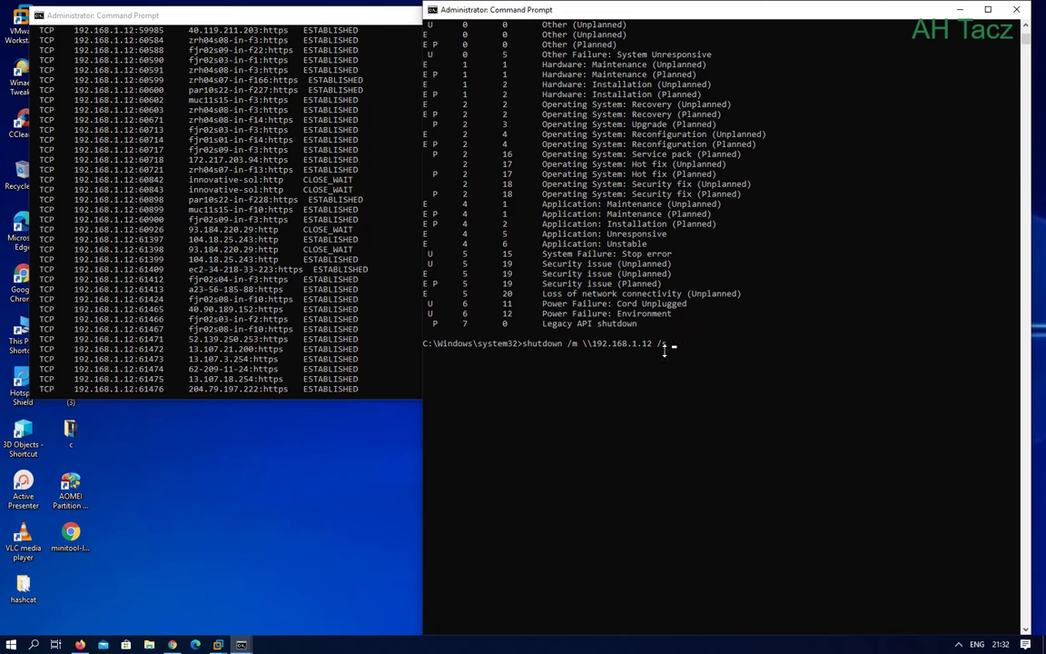
Step: Highlight the /f option in the help, and append /f and /c to the shutdown command
{"action": "scroll", "coordinate": [664, 349], "scroll_direction": "up", "scroll_amount": 14}
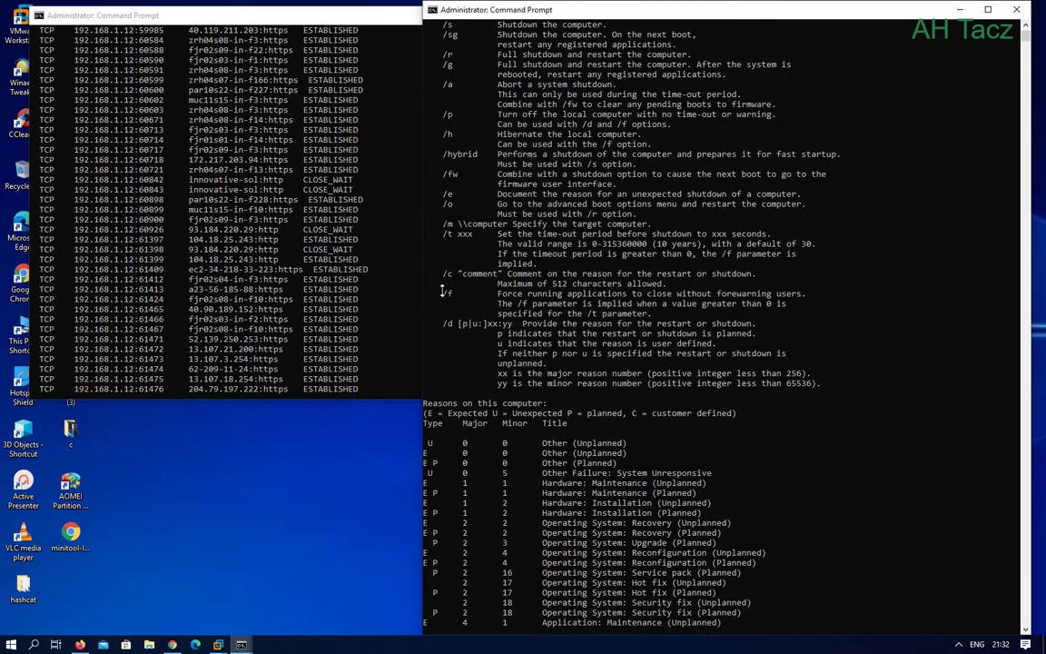
{"action": "left_click_drag", "start_coordinate": [438, 292], "coordinate": [727, 295]}
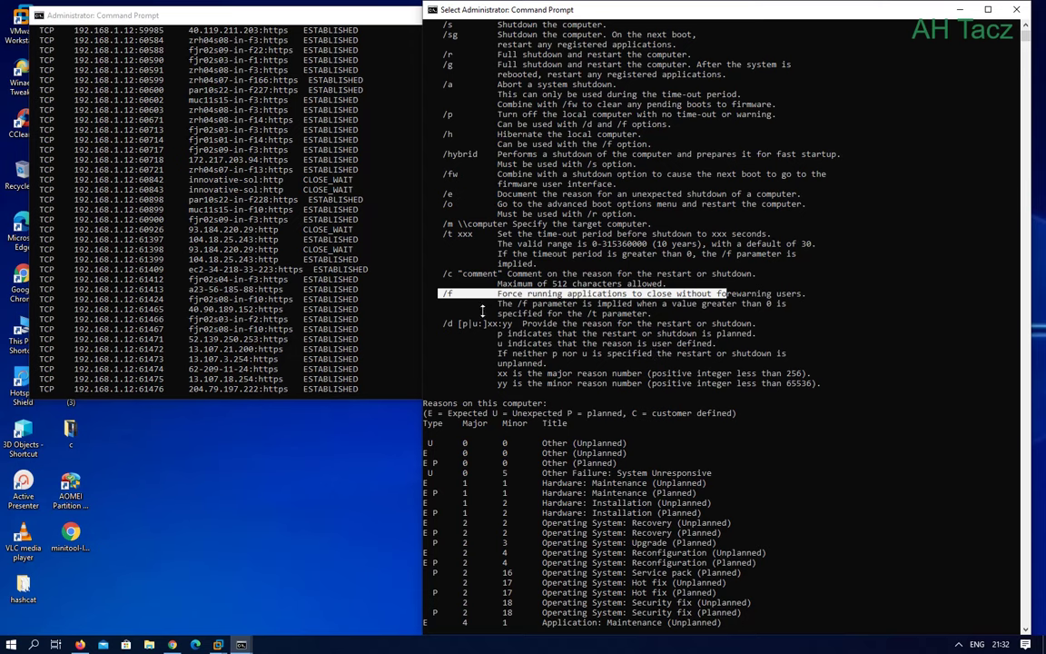
{"action": "left_click_drag", "start_coordinate": [442, 293], "coordinate": [458, 294]}
{"action": "scroll", "coordinate": [562, 379], "scroll_direction": "down", "scroll_amount": 3}
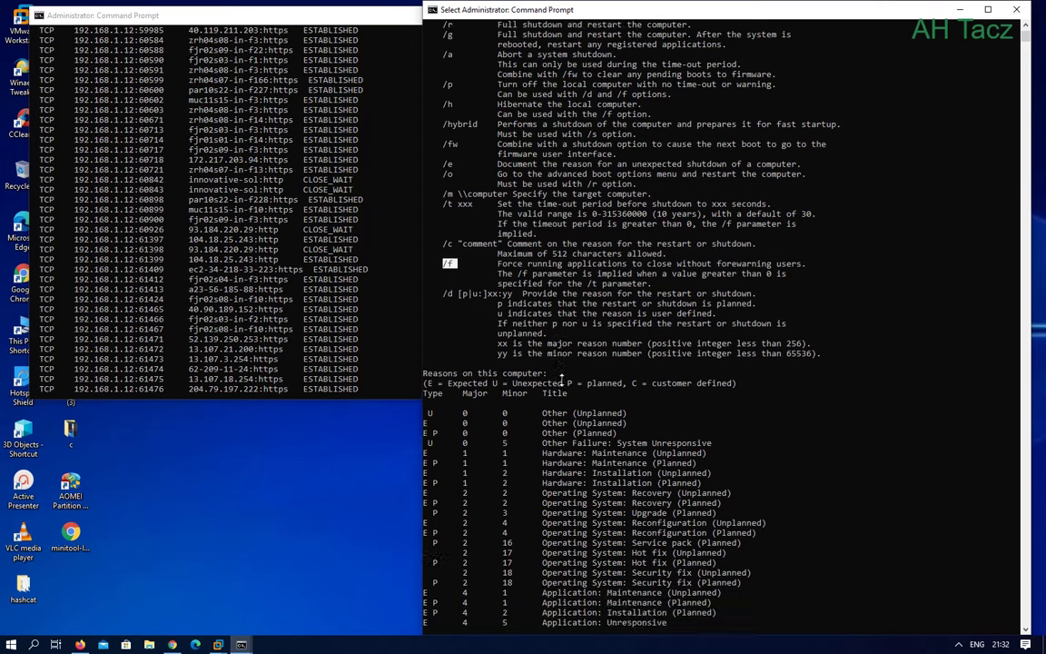
{"action": "type", "text": "/m \\\\192.168.1.12 /s /f /c"}
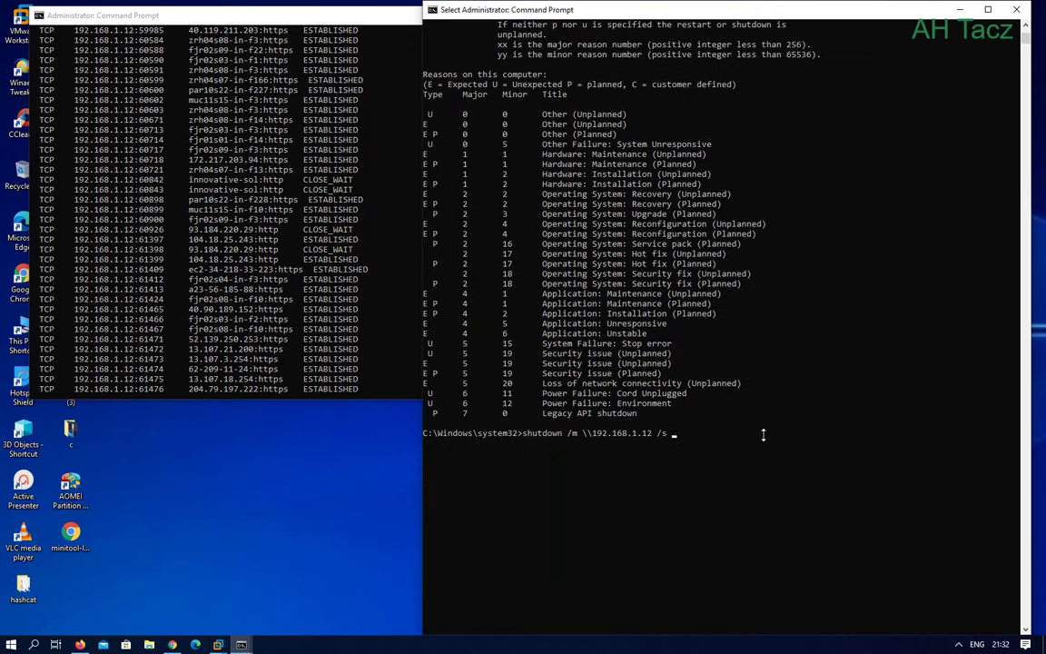
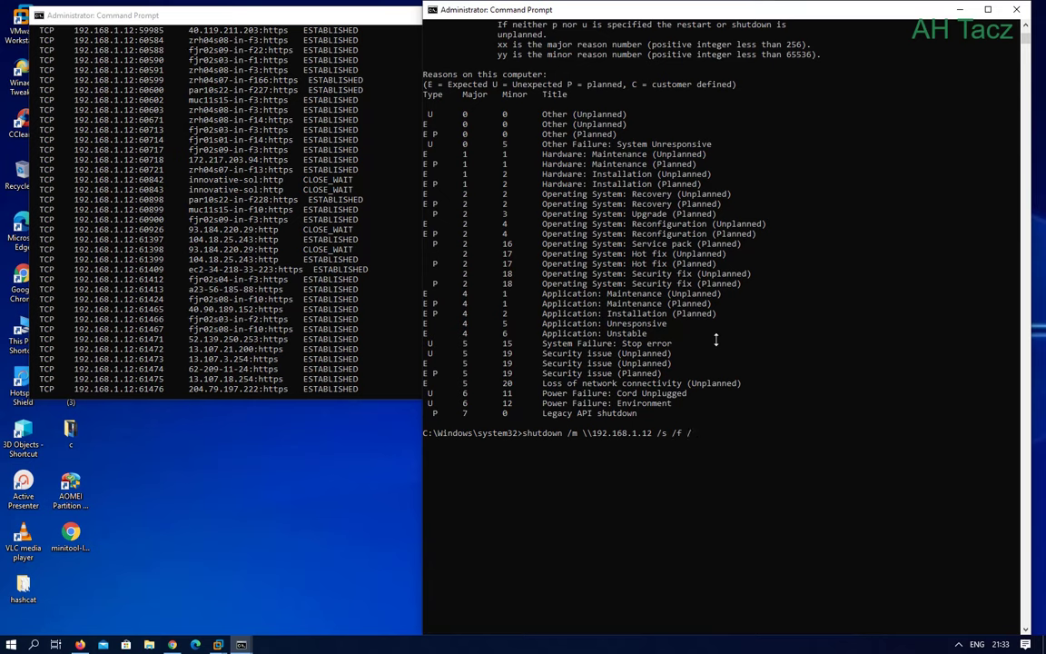
{"action": "scroll", "coordinate": [716, 343], "scroll_direction": "up", "scroll_amount": 11}
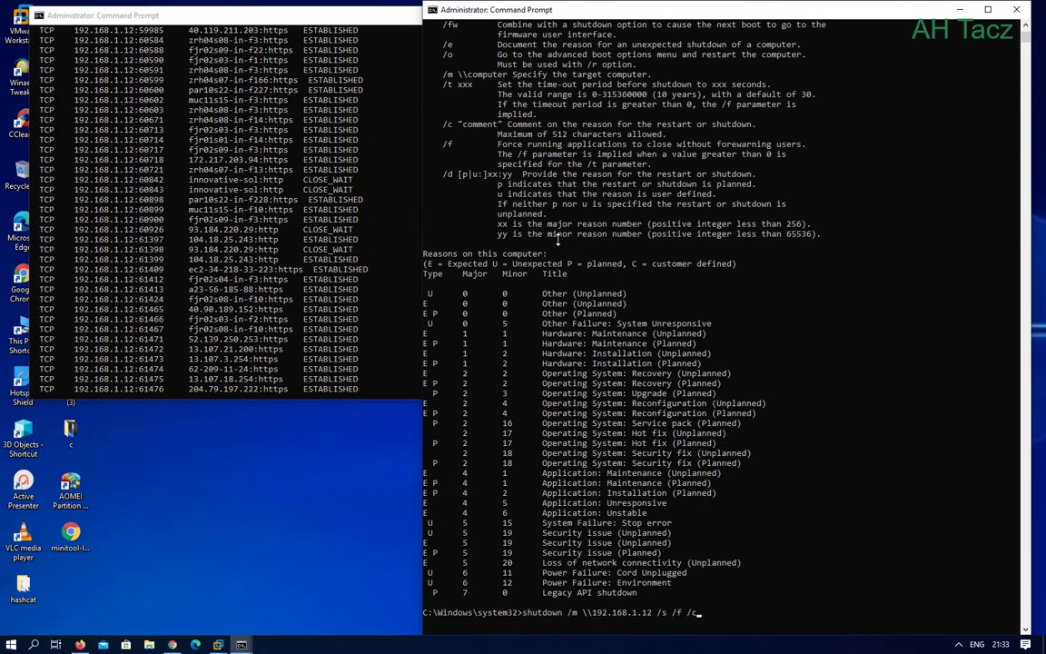